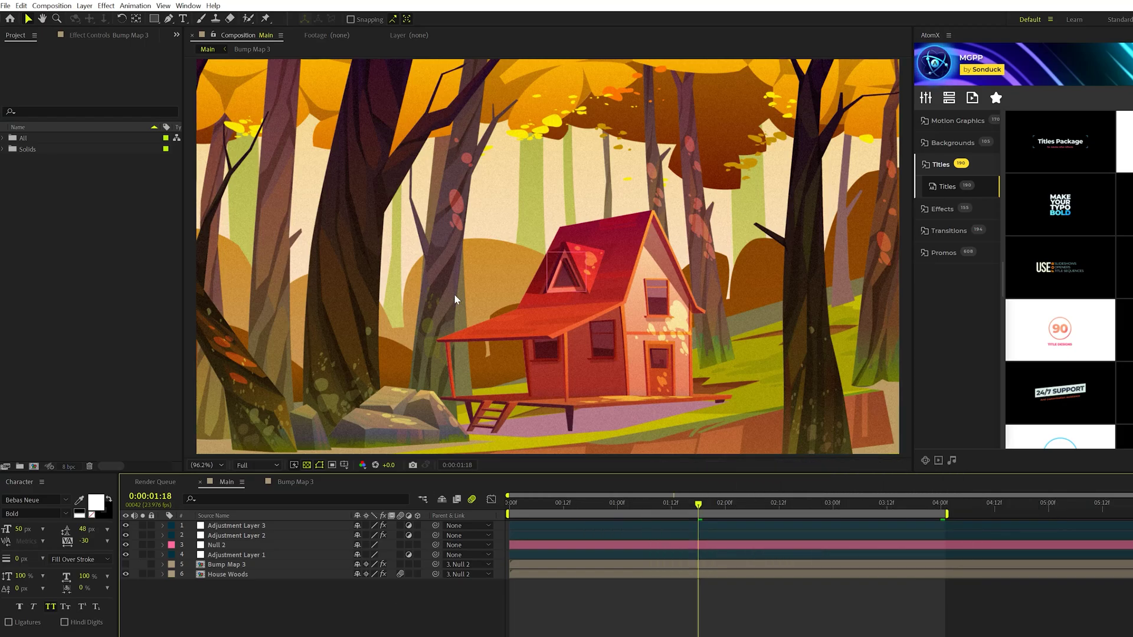
Release the forest layer's contents into separate layers with Release to Layers (Sequence)
key("comma")
key("comma")
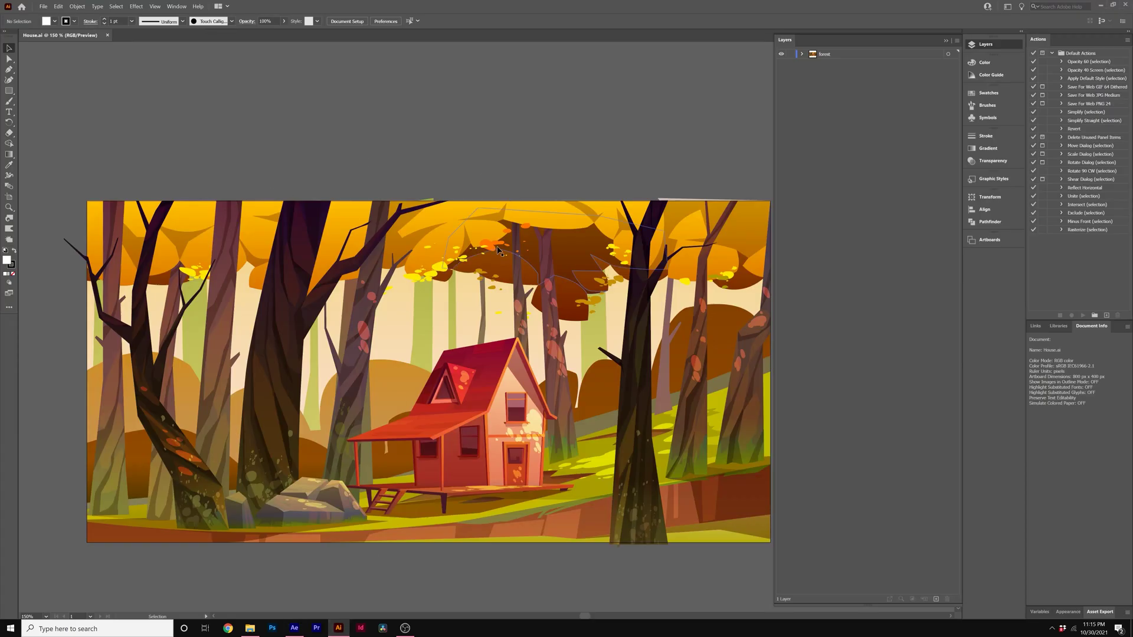
left_click(803, 54)
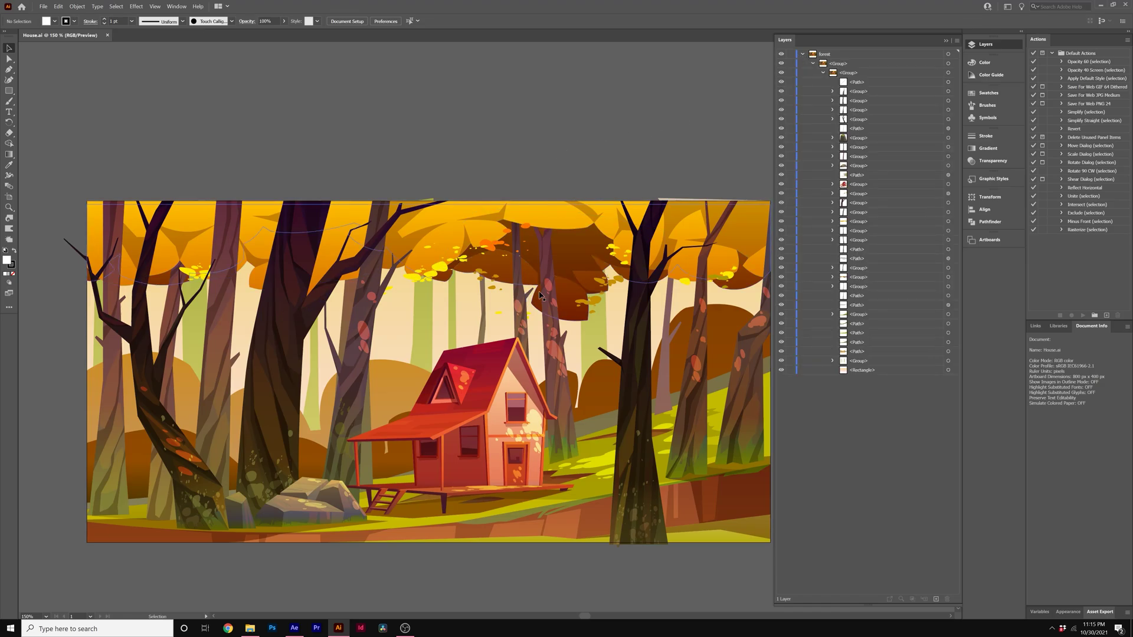
left_click_drag(502, 265, 475, 255)
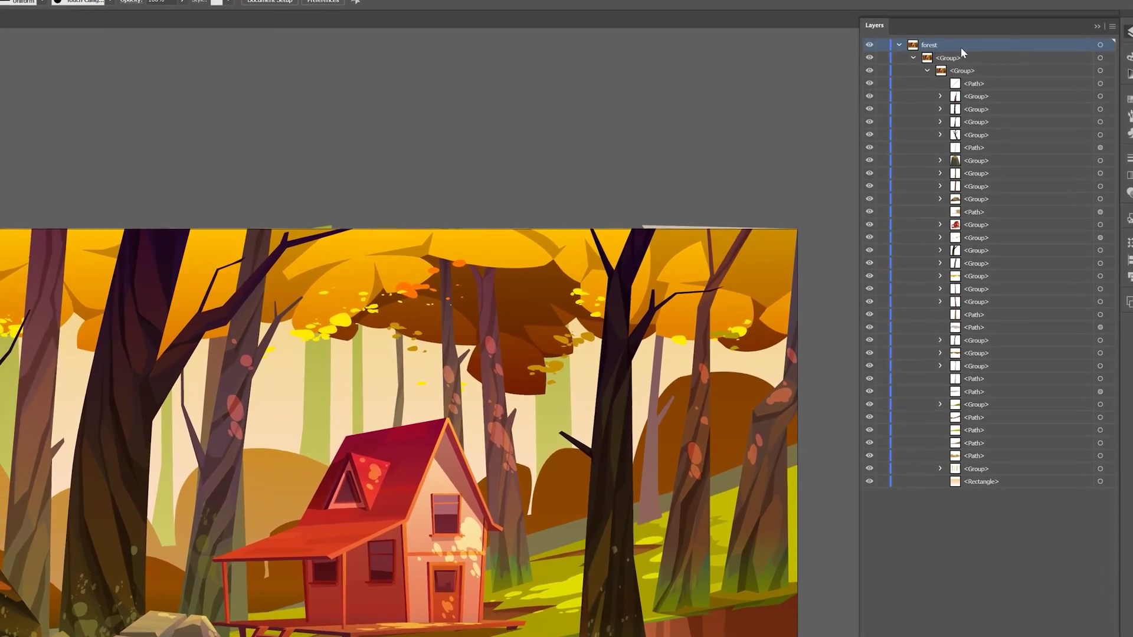
left_click(849, 54)
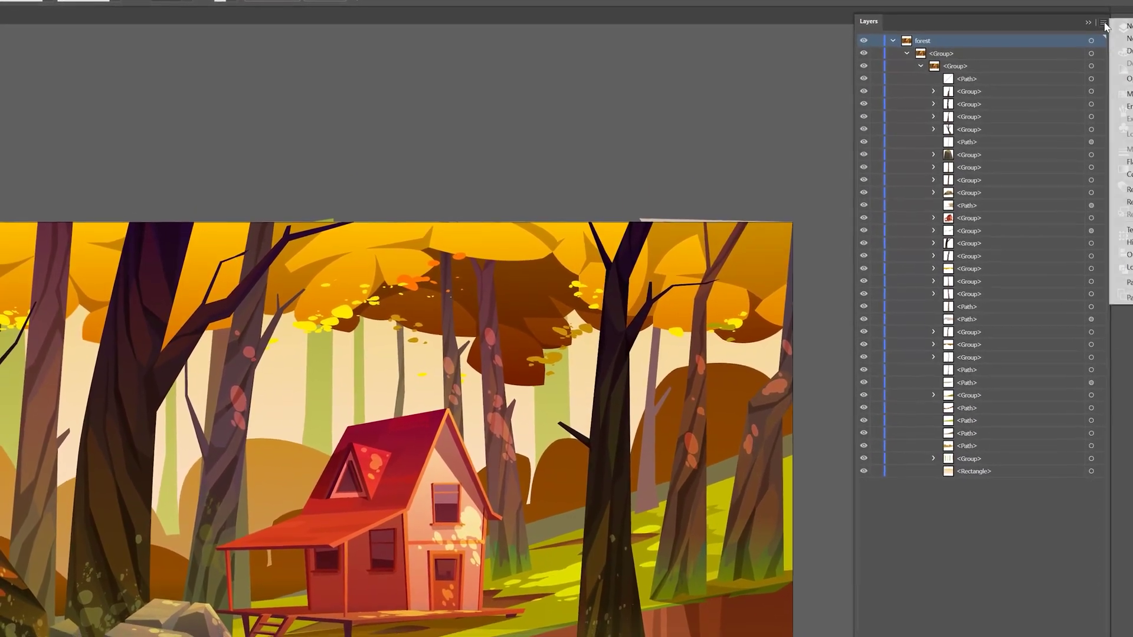
left_click(1109, 24)
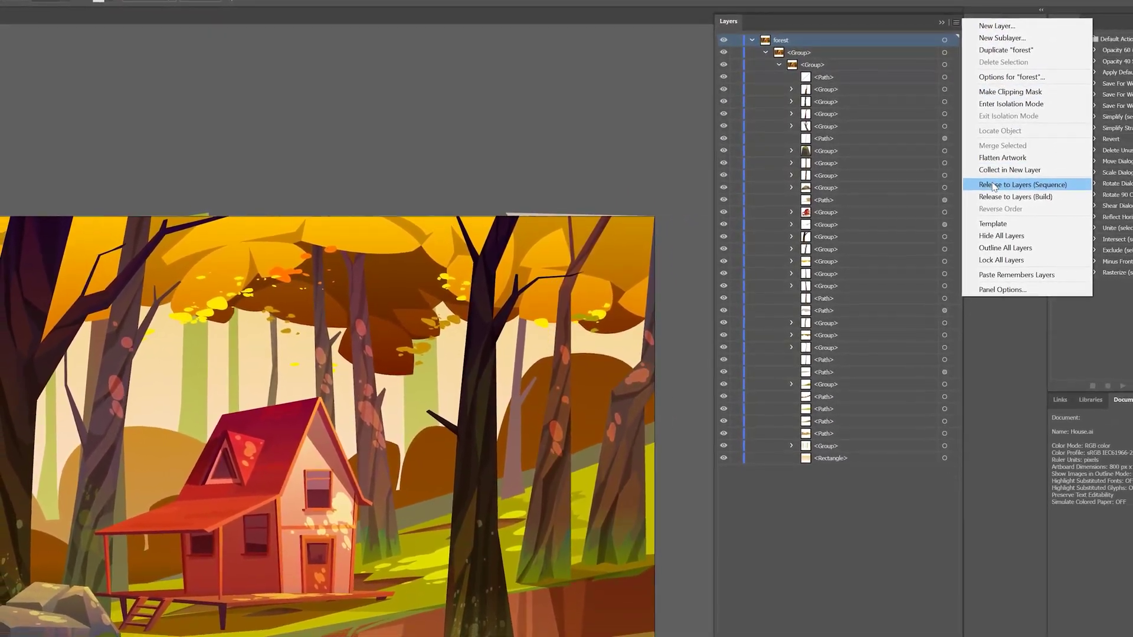
left_click(985, 185)
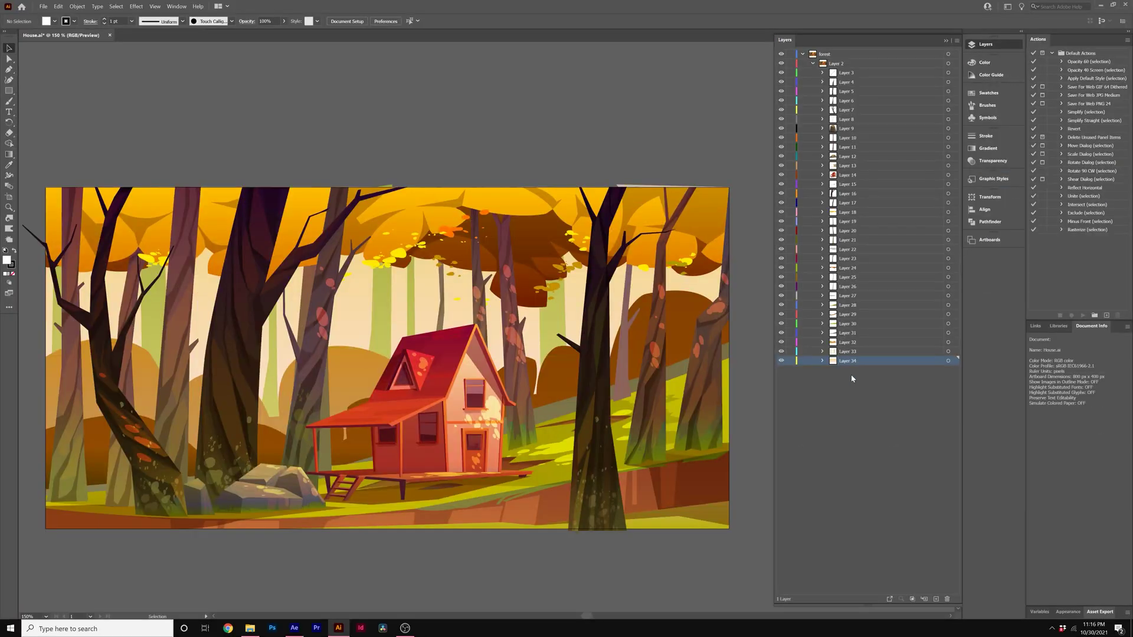
Check the released sublayers and save the artwork as House Woods Tut.ai in the Assets folder
left_click_drag(852, 360, 838, 50)
left_click(869, 411)
left_click(43, 7)
left_click(59, 119)
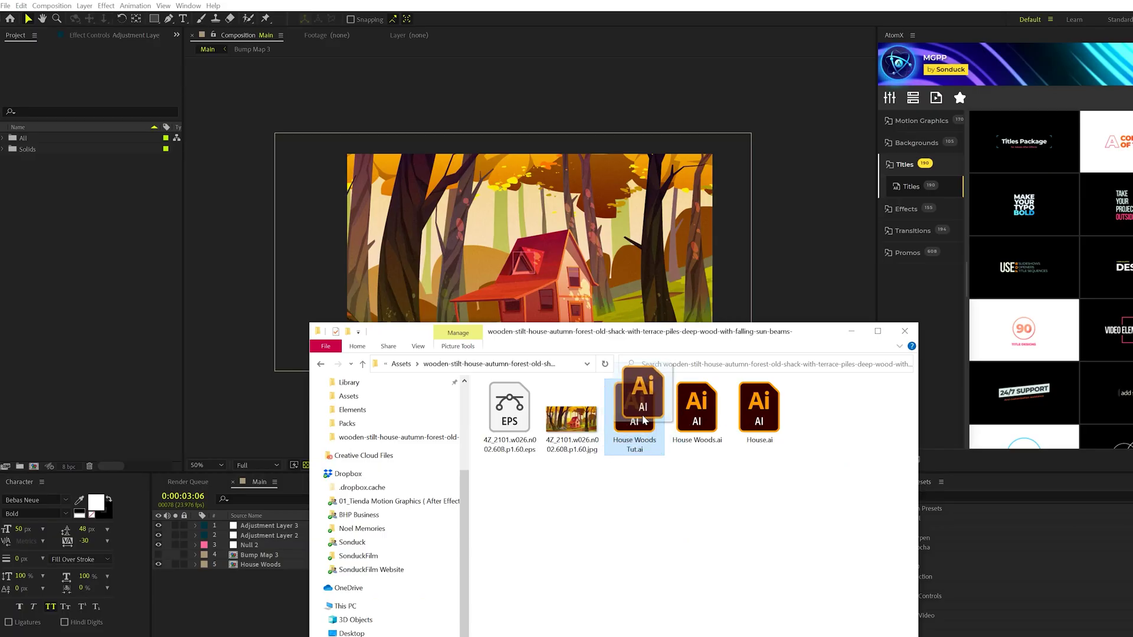
Import House Woods Tut.ai into the project as a composition
left_click_drag(821, 493, 76, 235)
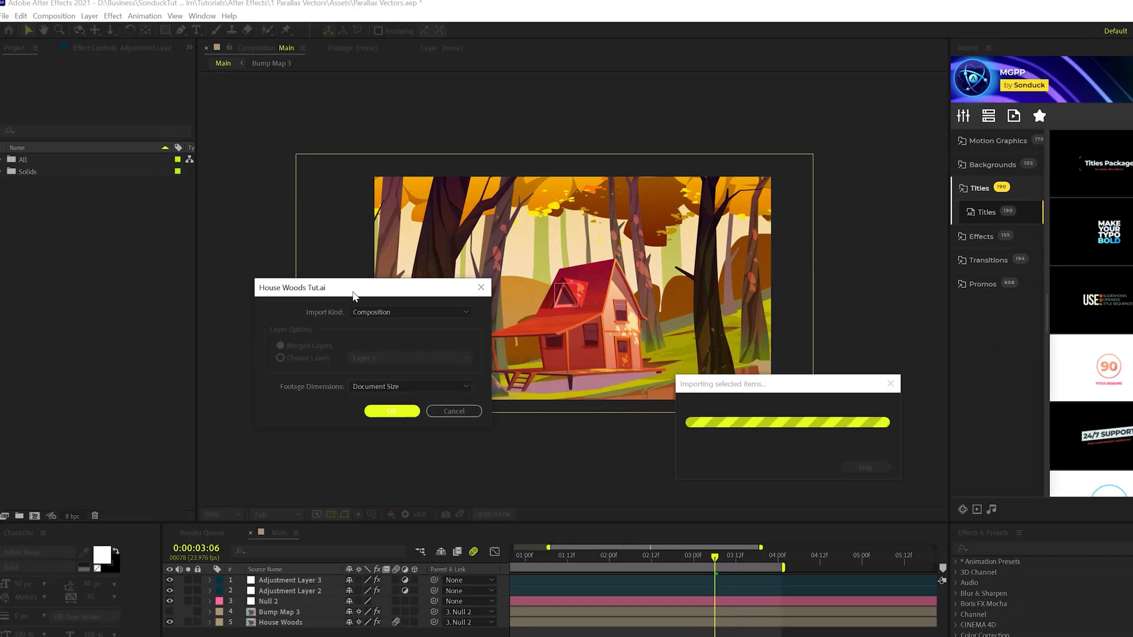
left_click(378, 313)
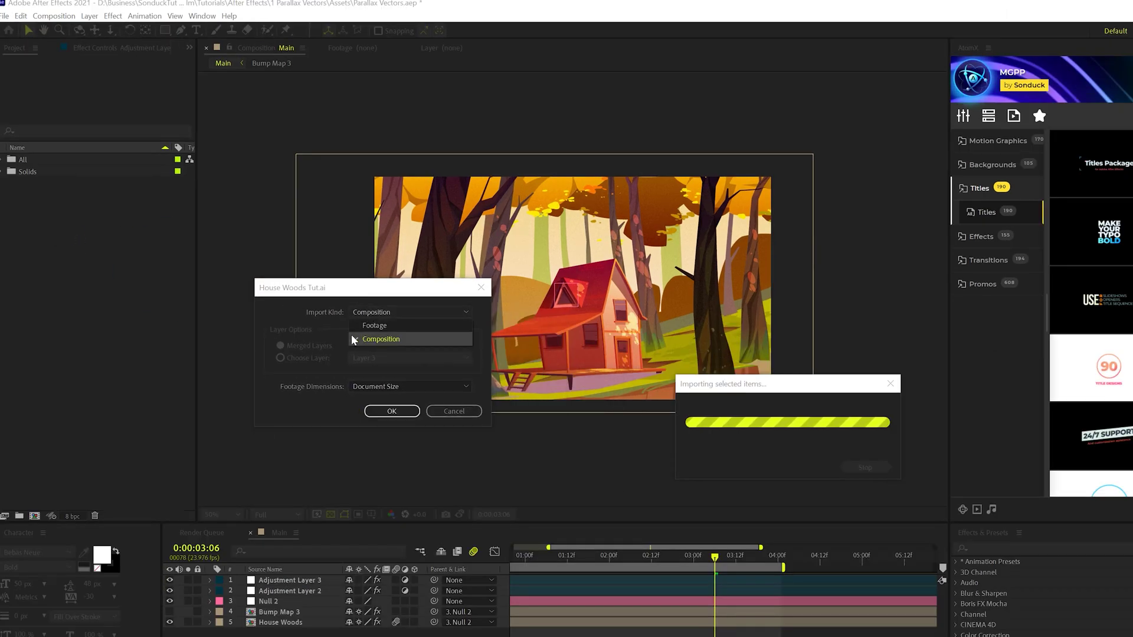
left_click(316, 331)
left_click(392, 411)
Create a composition named TUT, place House Woods Tut in it and scale it to 281%
left_click(34, 516)
type("TUT")
left_click(618, 491)
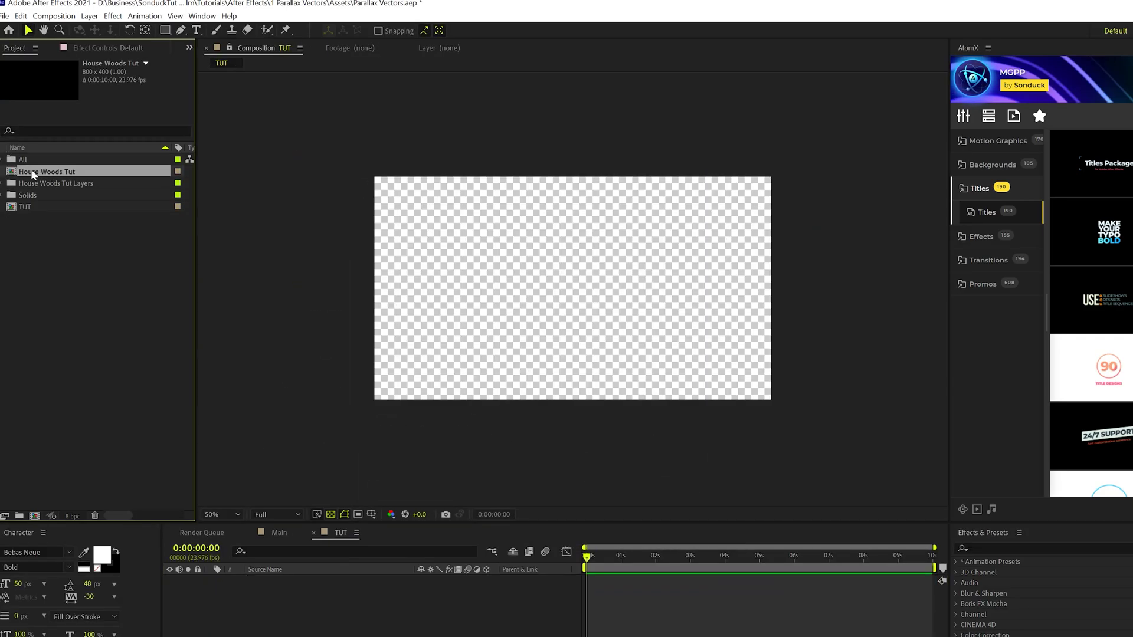
left_click_drag(46, 171, 430, 584)
key("s")
Enable Collapse Transformations on the House Woods Tut layer and duplicate its composition
left_click(430, 580)
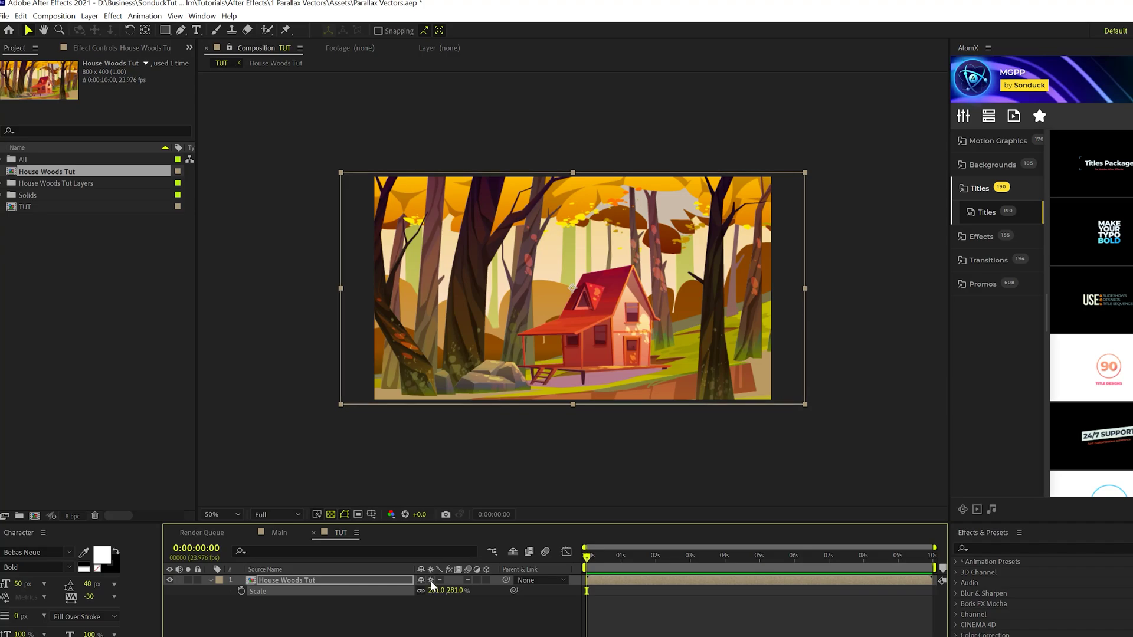
left_click(318, 578)
left_click(12, 174)
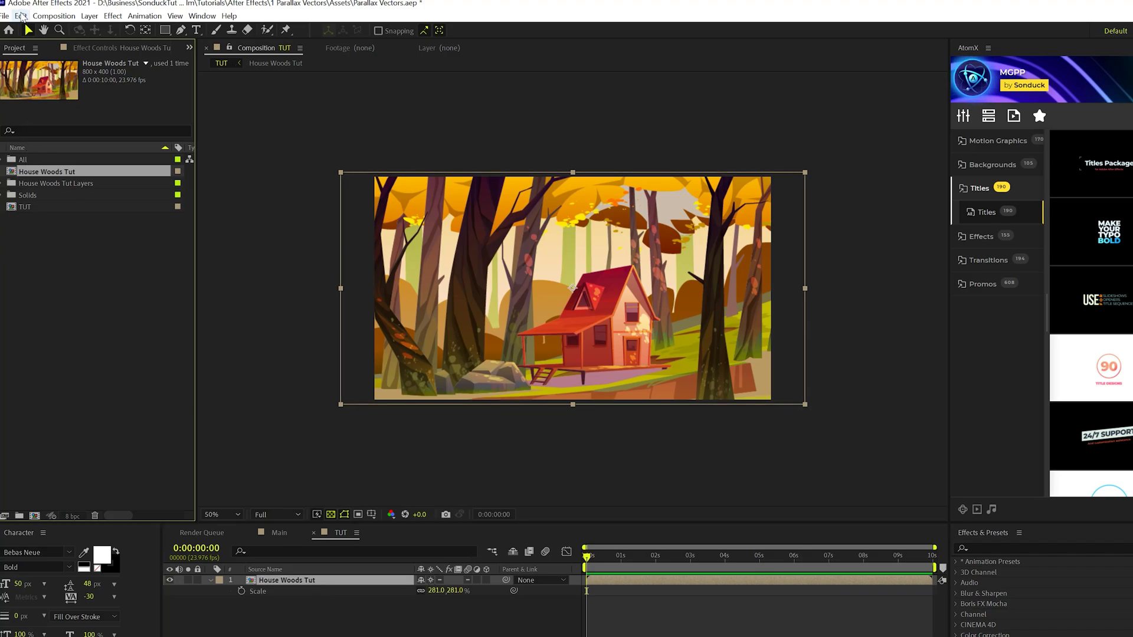
left_click(21, 15)
left_click(35, 145)
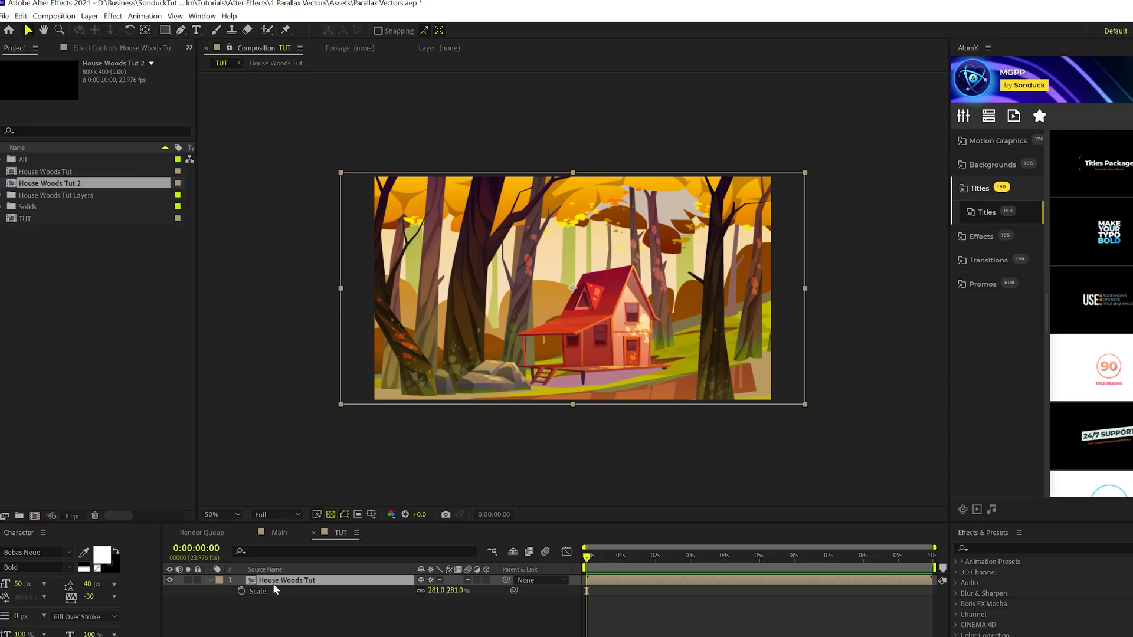
Duplicate the layer and swap the lower copy's source to House Woods Tut 2
key("ctrl+d")
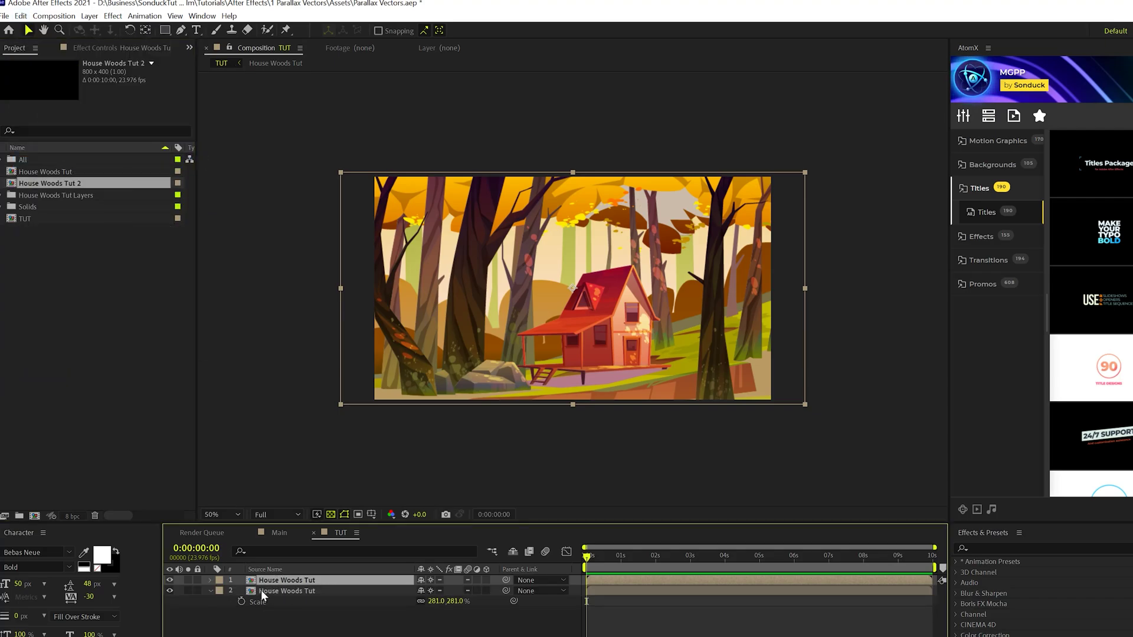
left_click(260, 591)
left_click(26, 184)
left_click_drag(22, 188, 283, 592)
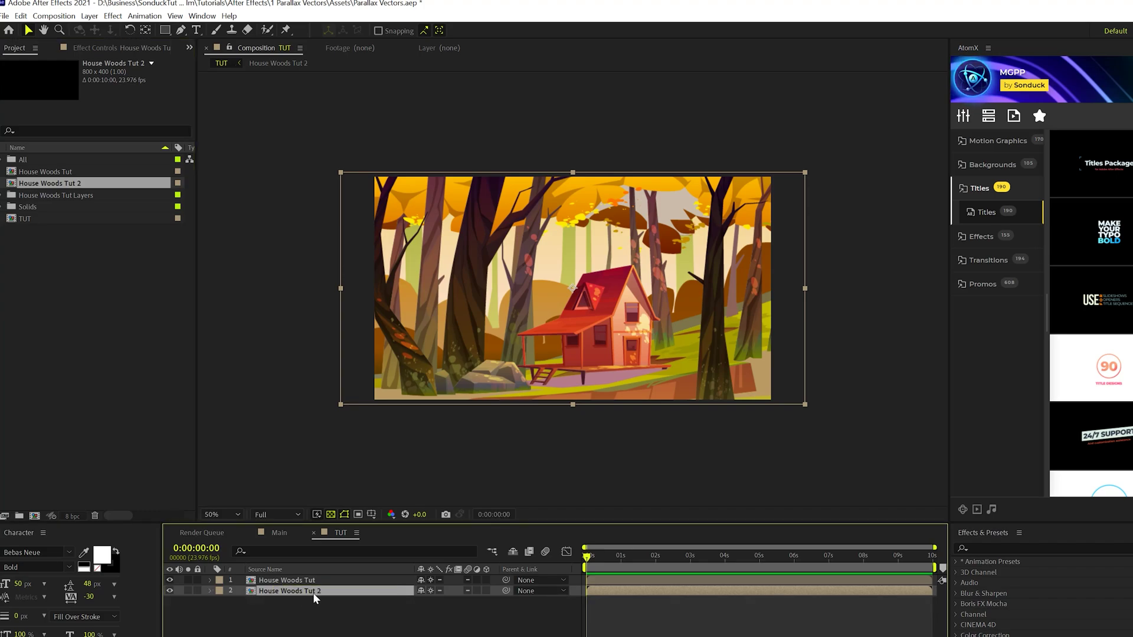
Rename the top layer to Map
left_click(268, 581)
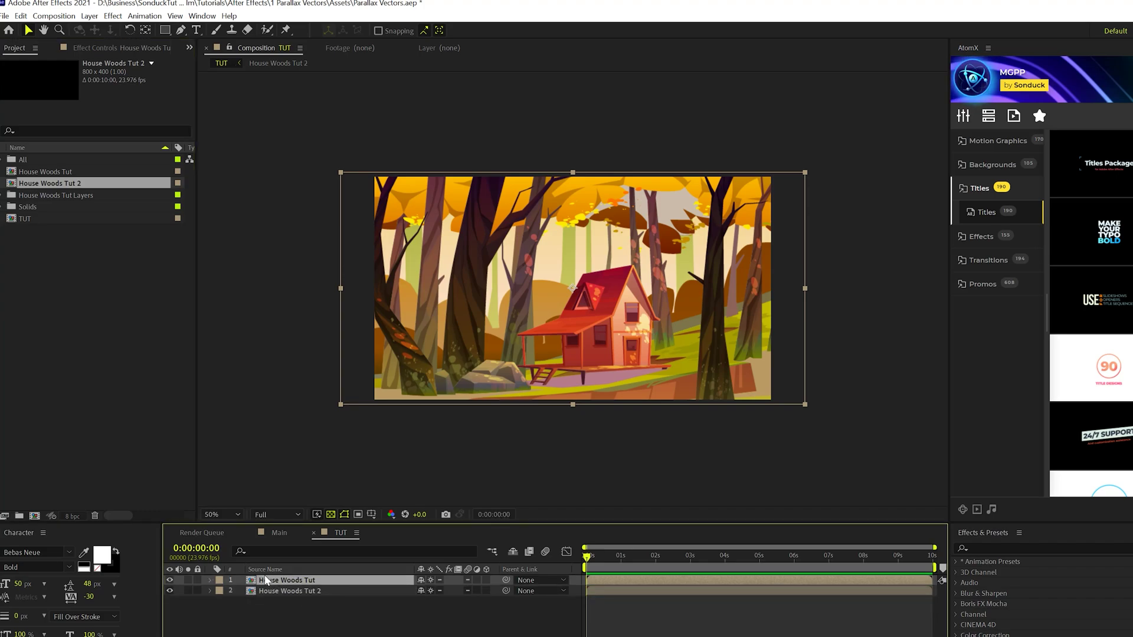
key("Return")
type("Maop")
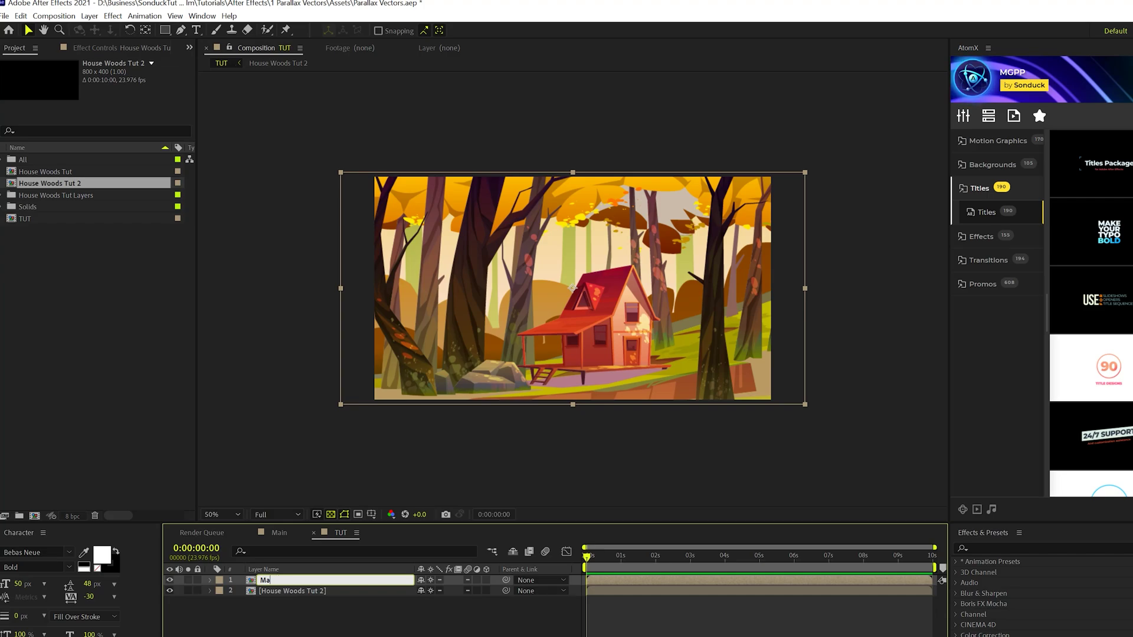
key("Return")
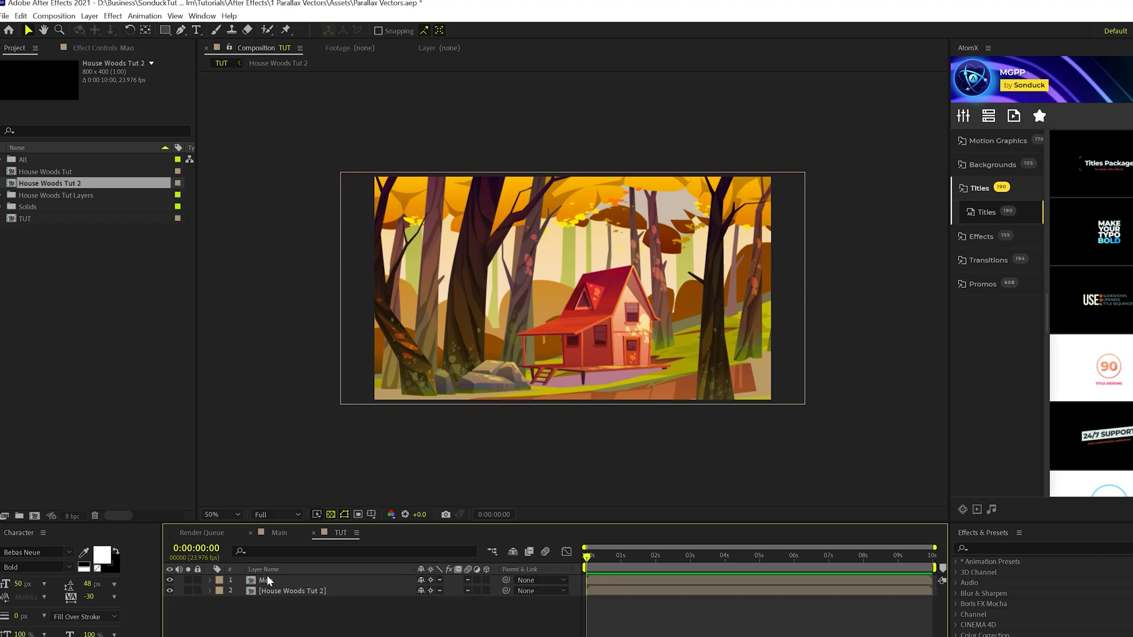
Open the Map layer's composition for editing
left_click(269, 578)
left_click(260, 618)
left_click(265, 582)
double_click(265, 582)
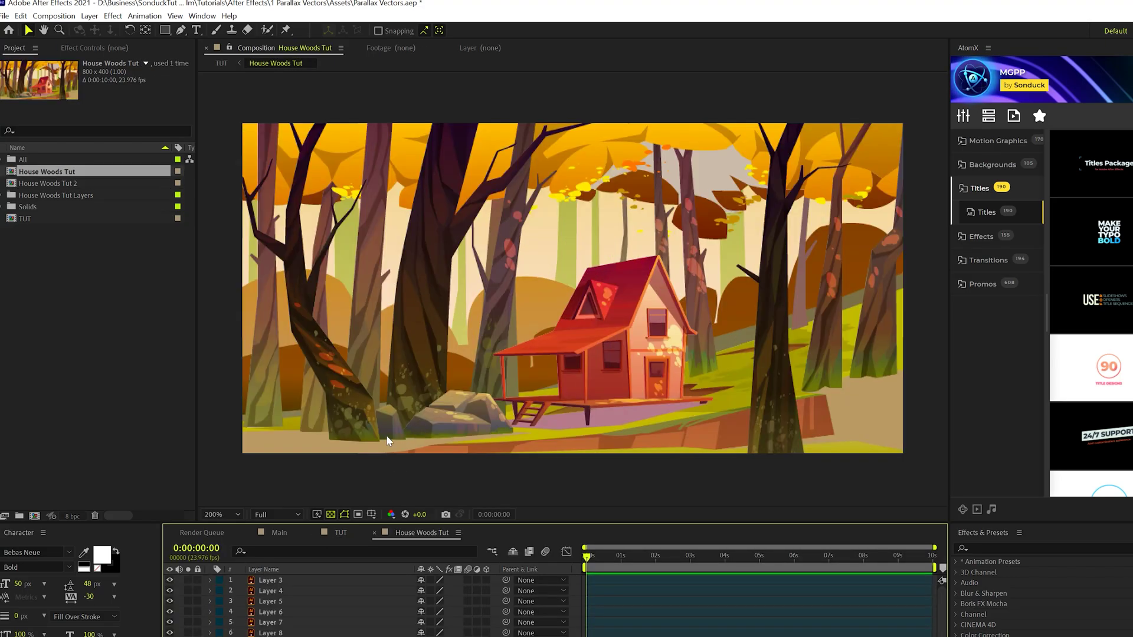
Delete Layer 3 and Layer 8 from the composition
left_click(370, 265)
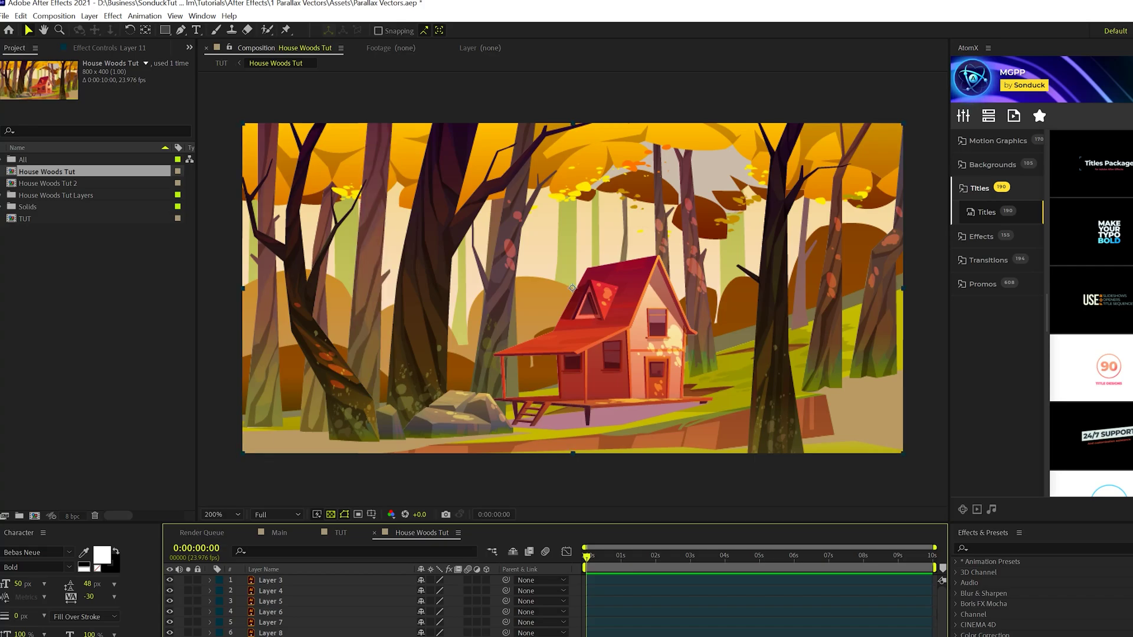
left_click(276, 583)
key("Delete")
left_click(180, 592)
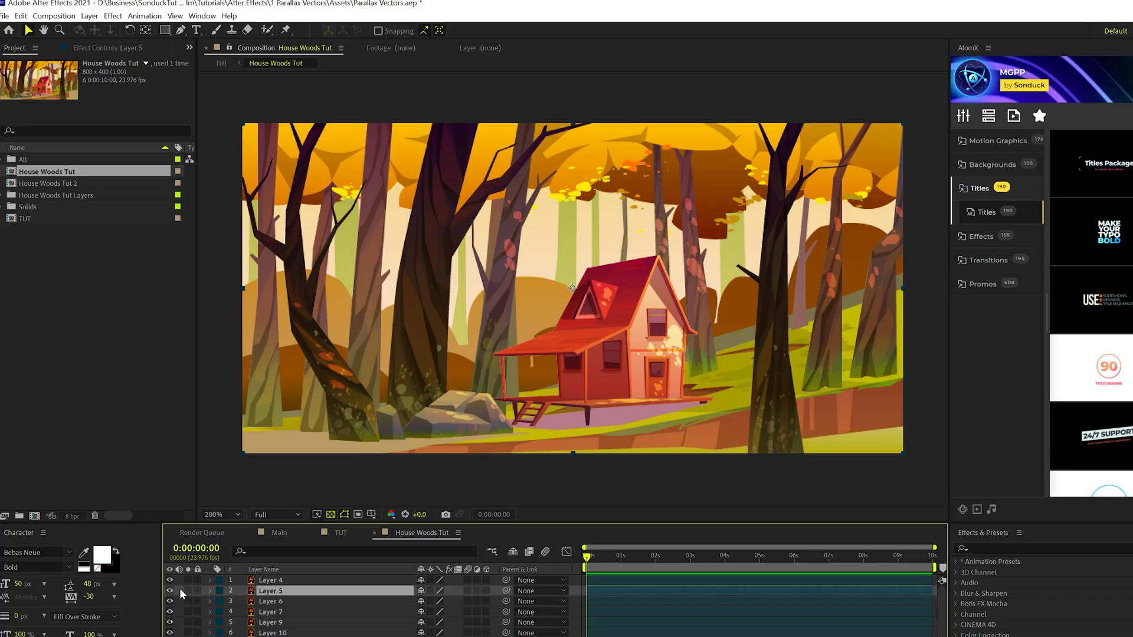
Add a Fill effect to Layer 5, the right-hand tree, with colour 000000
left_click(113, 16)
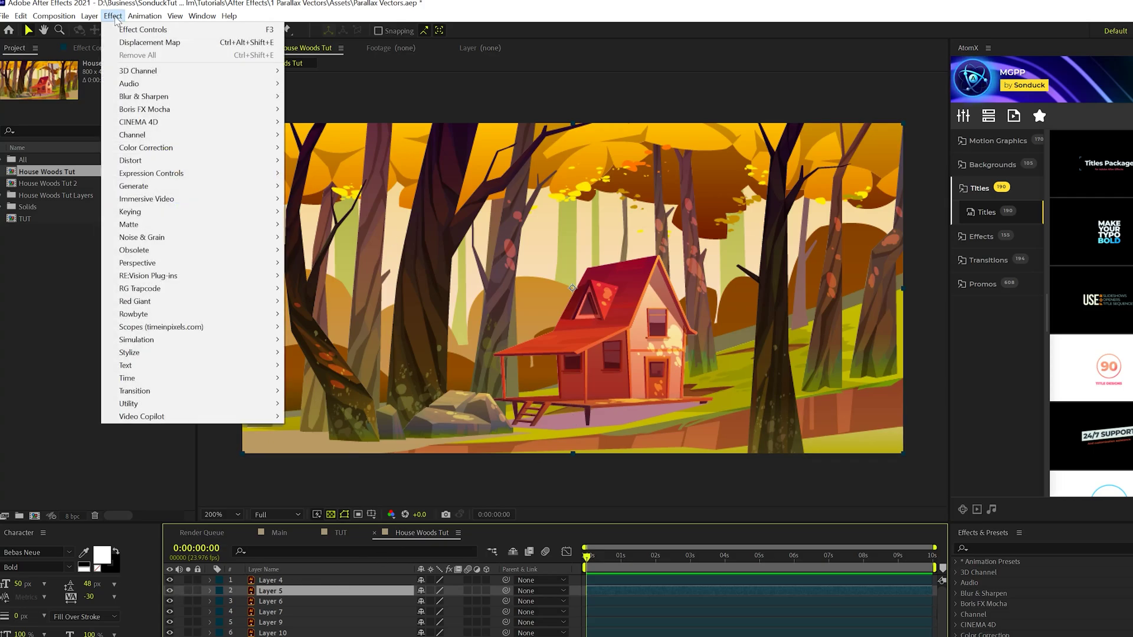
mouse_move(139, 186)
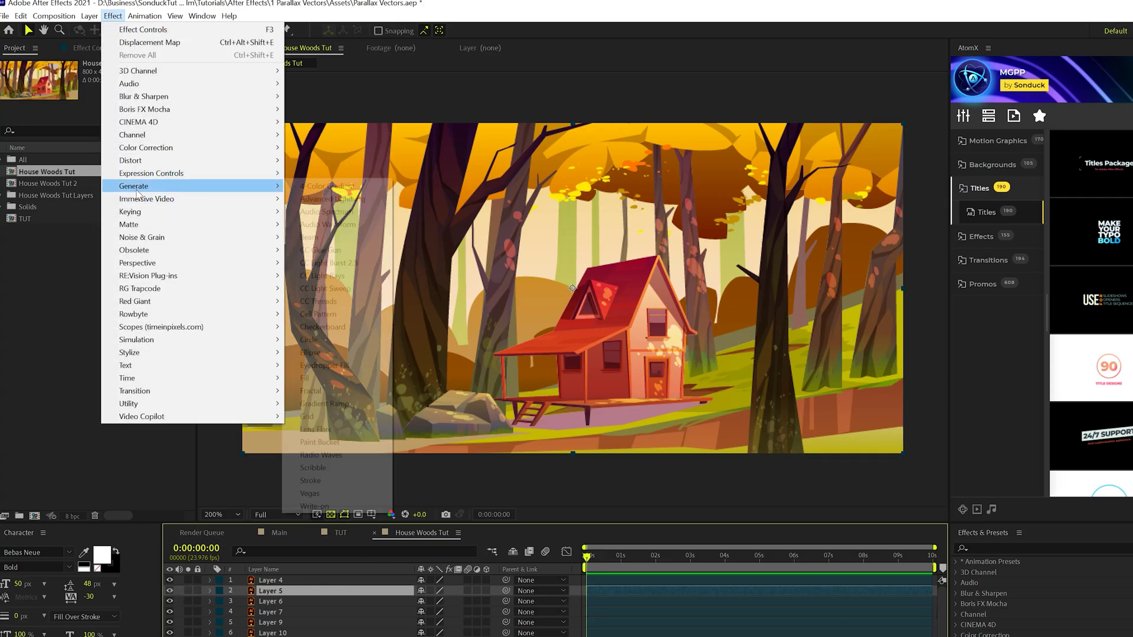
left_click(303, 378)
left_click(111, 105)
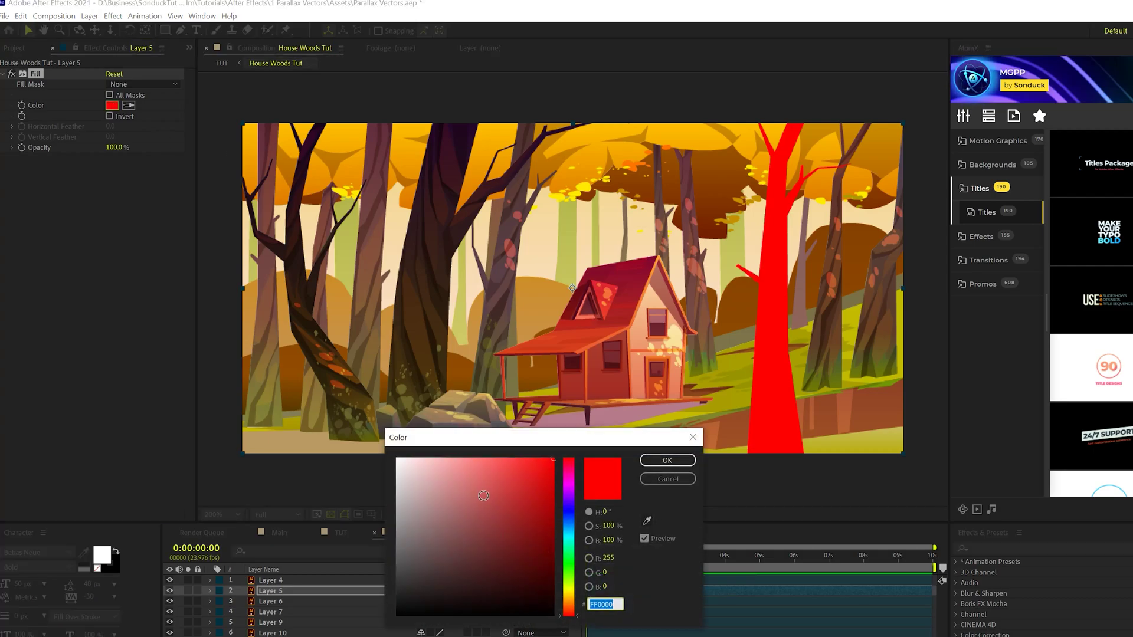
type("000000")
left_click(653, 460)
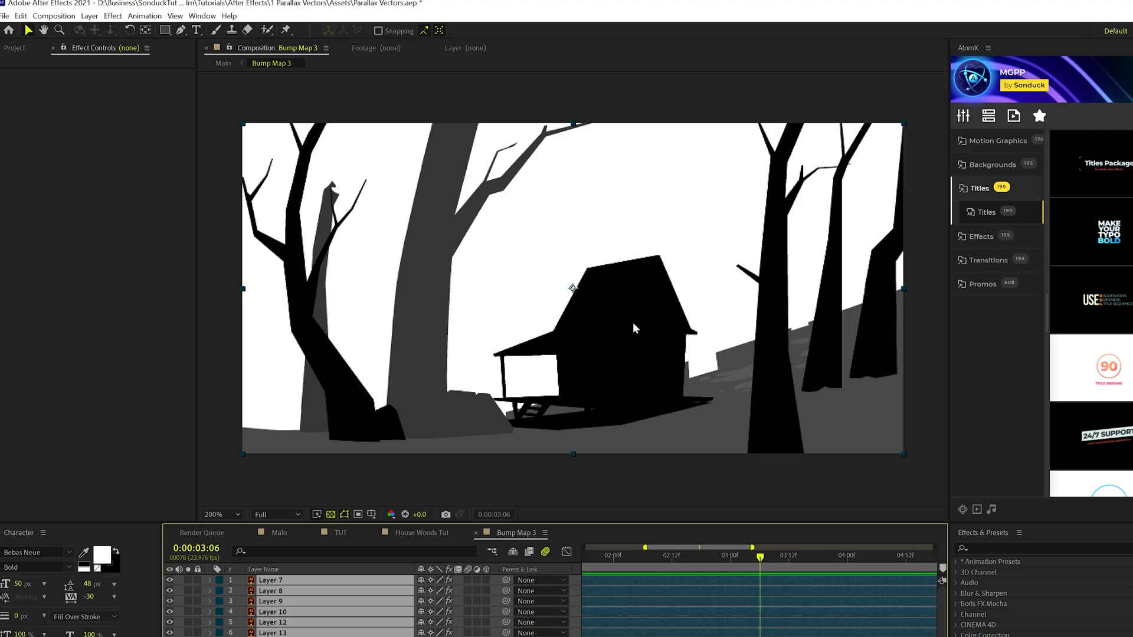
Paste the black Fill onto Layers 6 and 7 and the house, Layer 9
left_click(405, 536)
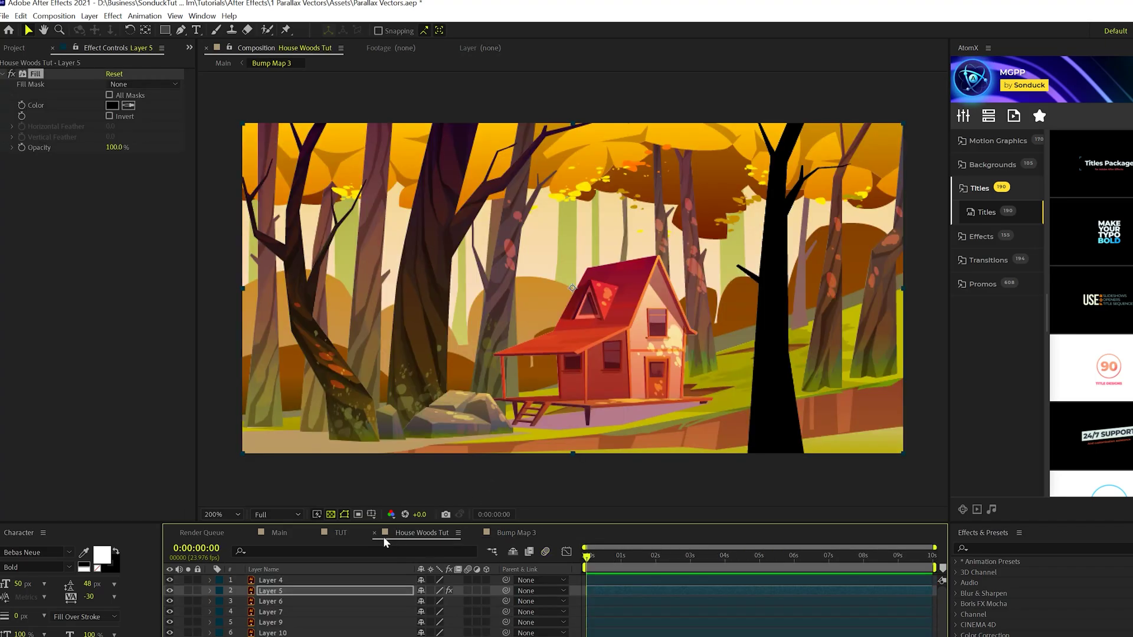
left_click(341, 533)
left_click(401, 533)
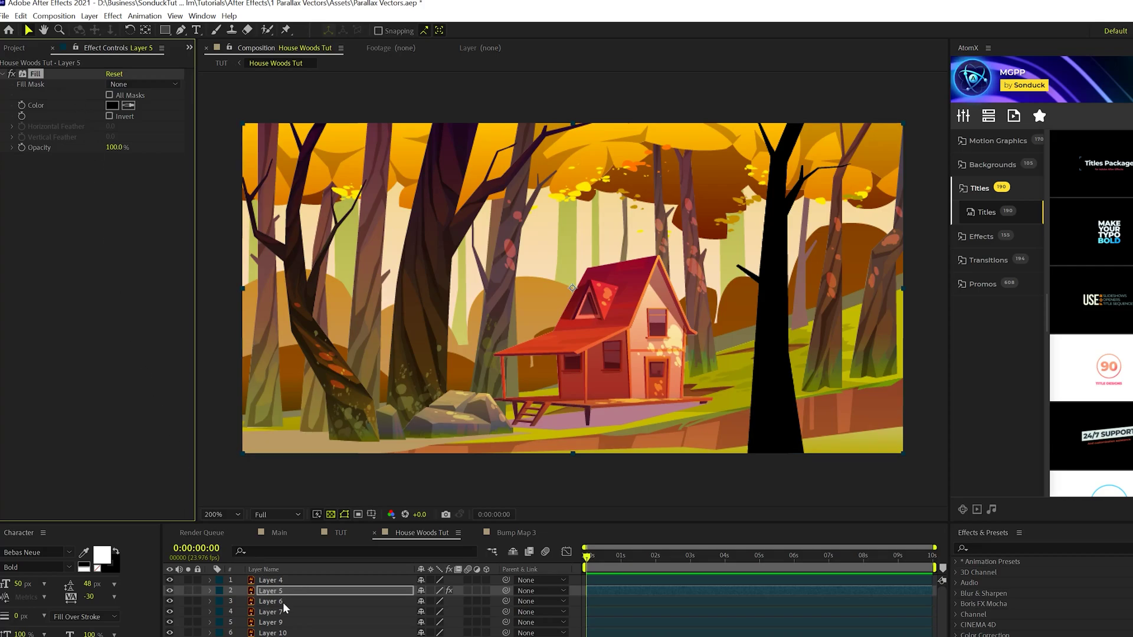
left_click(202, 602)
left_click(170, 601)
left_click(171, 601)
key("ctrl+v")
left_click(281, 614)
key("ctrl+v")
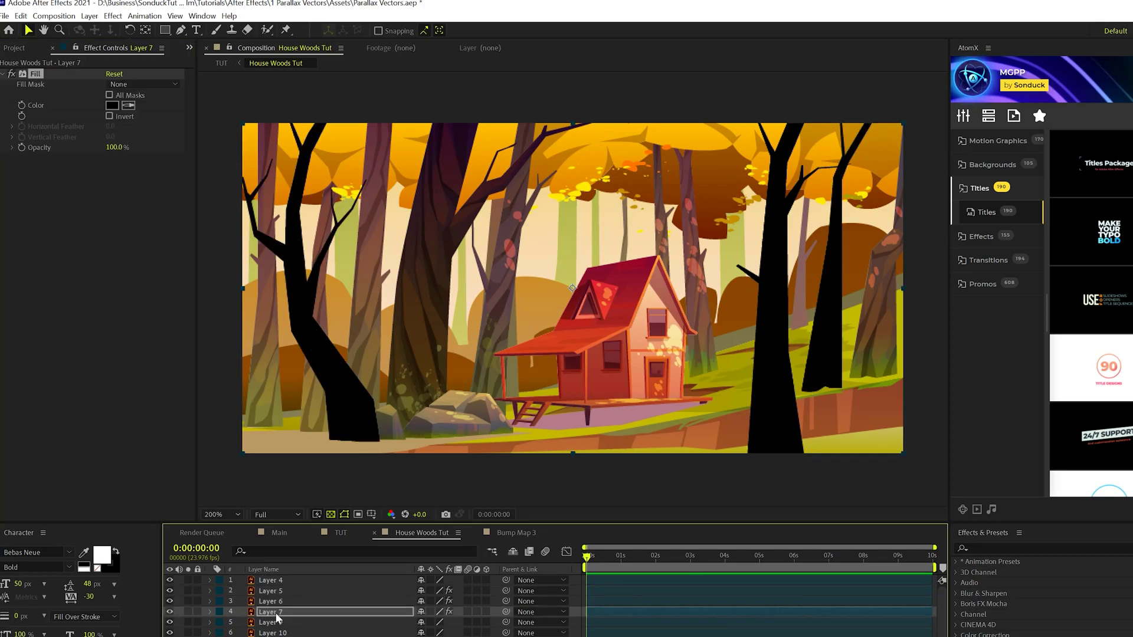
left_click(266, 623)
key("ctrl+v")
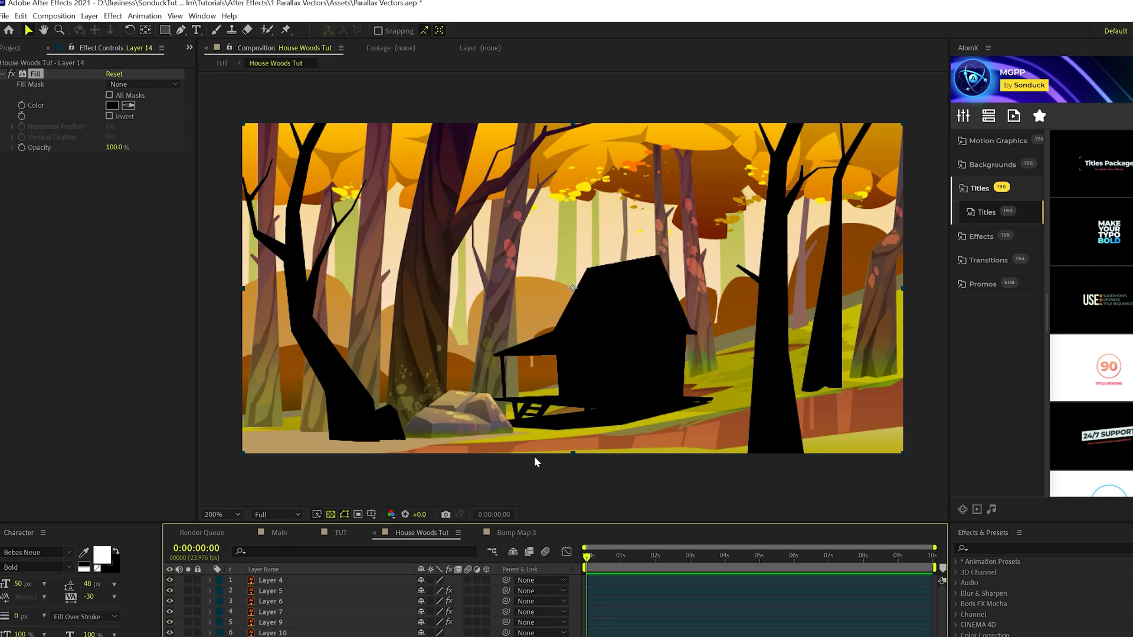
Turn the tall tree (Layer 16) and the next tree mid grey 626262
left_click(413, 238)
key("ctrl+v")
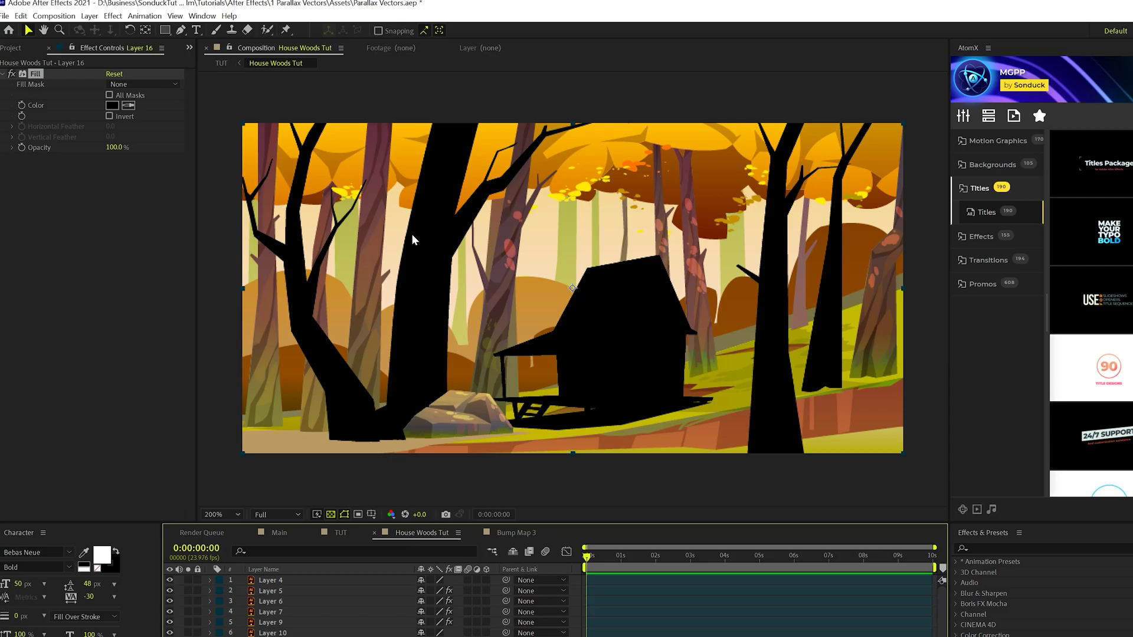
left_click(11, 75)
left_click(11, 74)
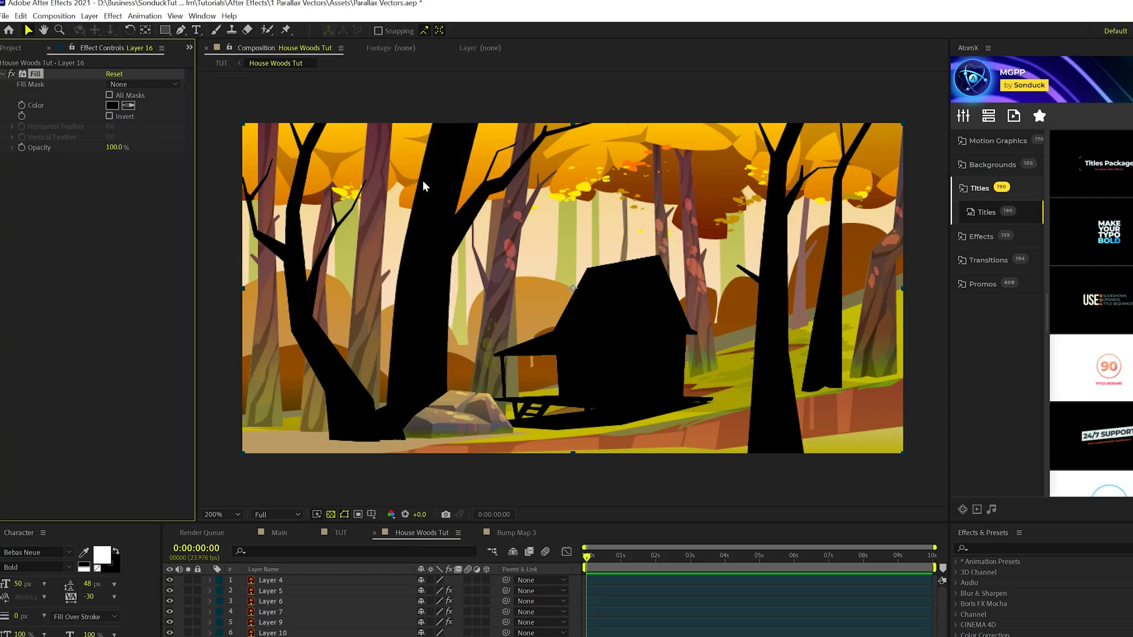
left_click(114, 107)
mouse_move(411, 583)
left_mouse_down()
mouse_move(370, 531)
mouse_move(367, 555)
left_mouse_up()
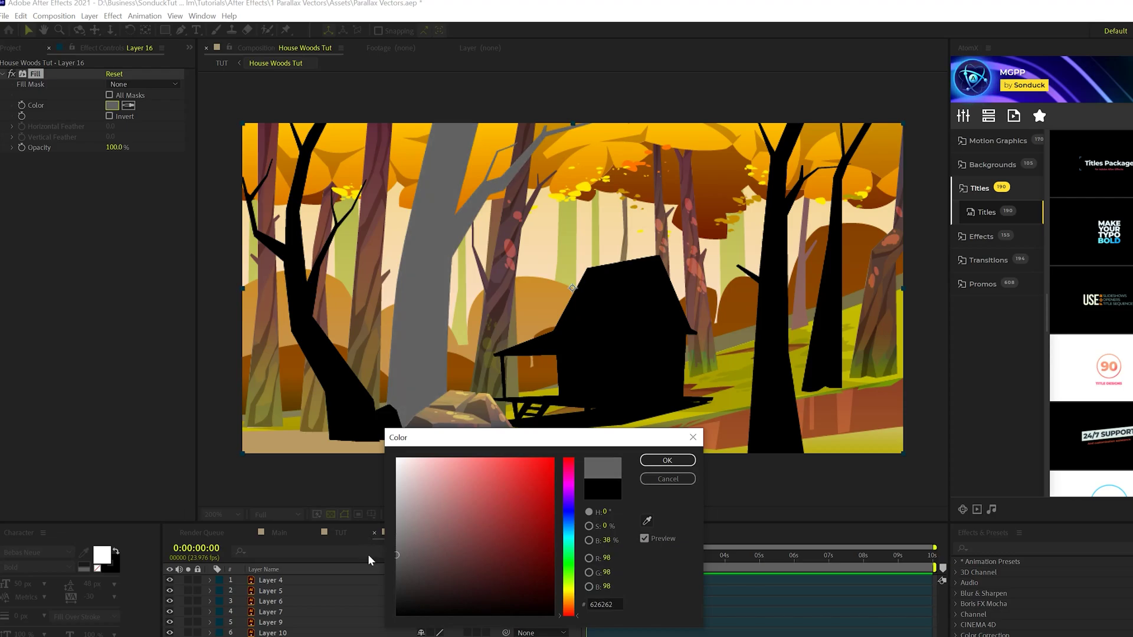
left_click(680, 461)
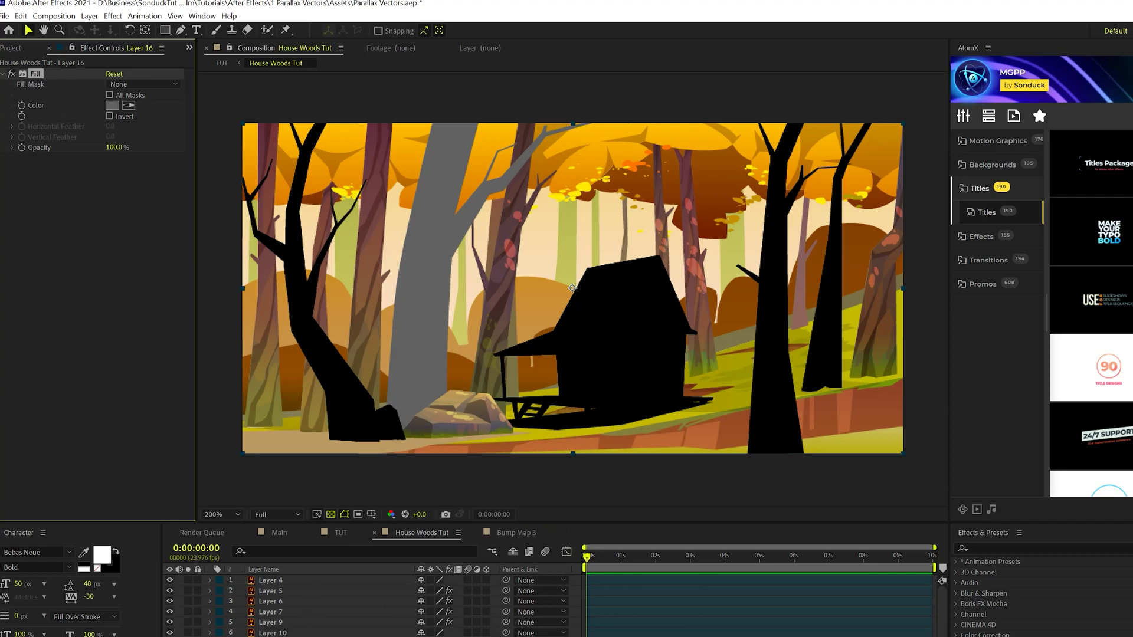
key("ctrl+Down")
key("ctrl+v")
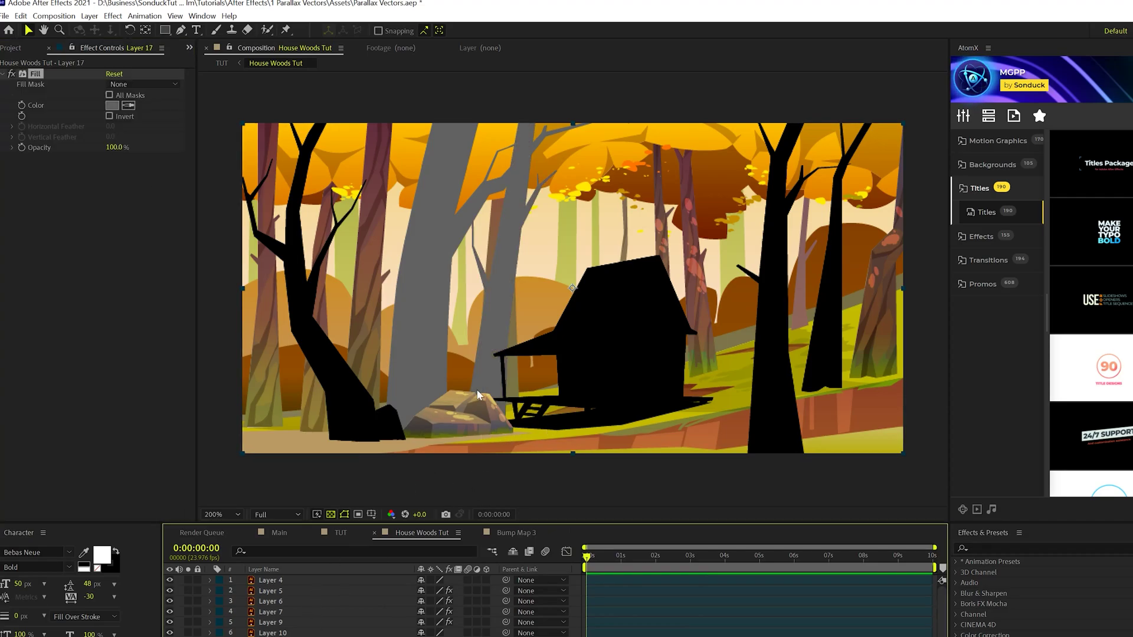
key("ctrl+Down")
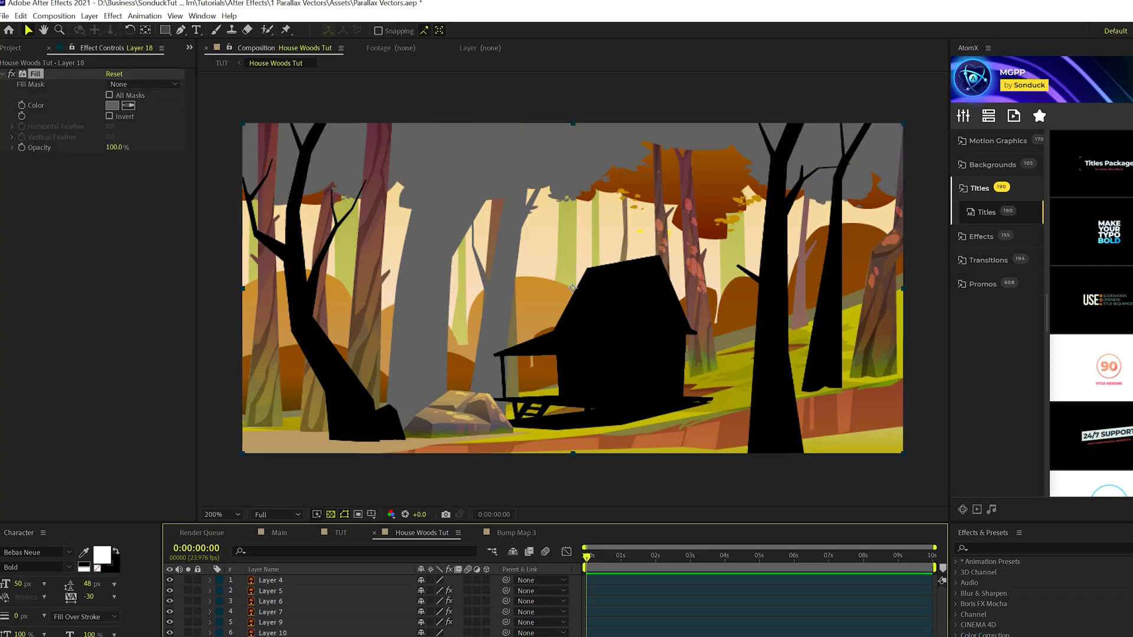
Fill the thin tree trunk white (ffffff) and paste that fill onto the remaining background layers
left_click(679, 298)
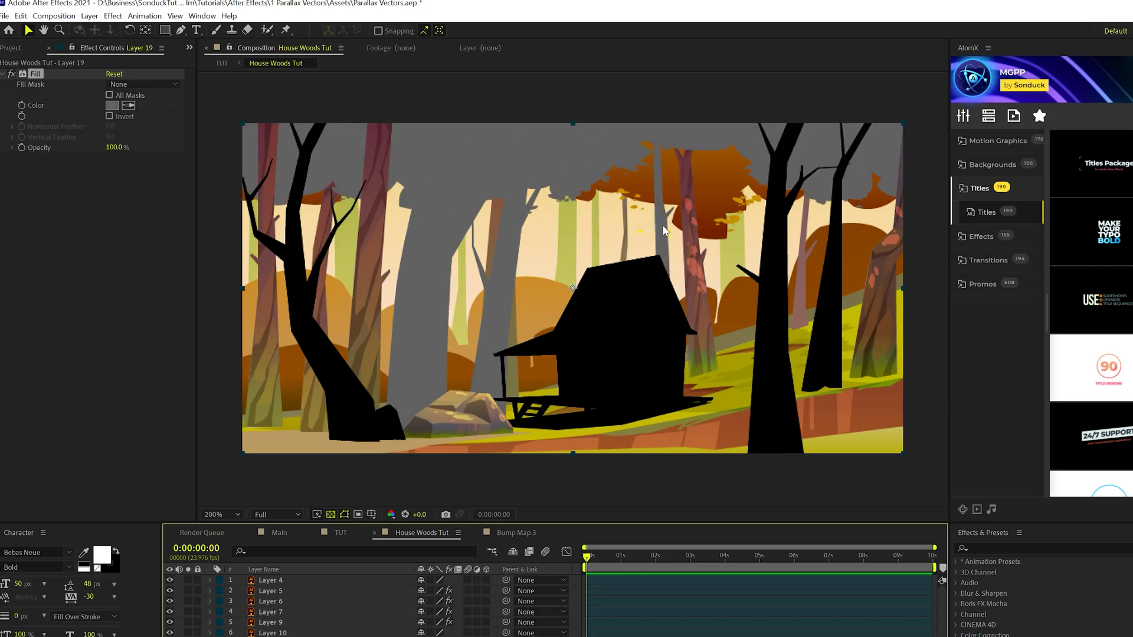
left_click(112, 105)
type("ffffff")
left_click(664, 462)
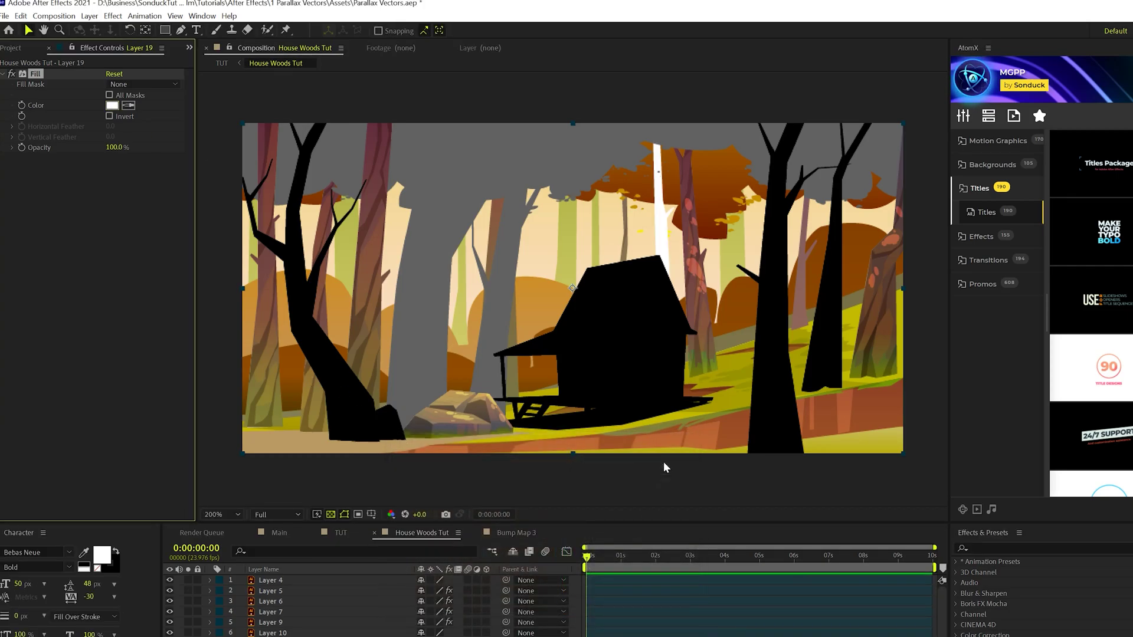
key("ctrl+v")
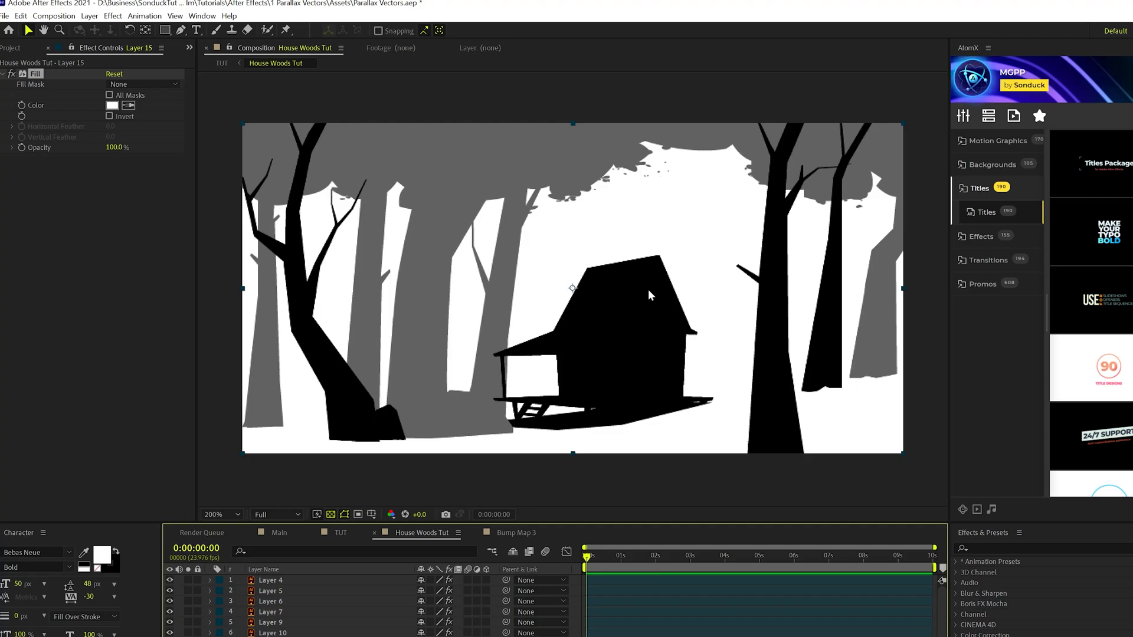
Open Bump Map from the All folder, check Bump Map 3 and House Woods Tut, then return to TUT
left_click(6, 48)
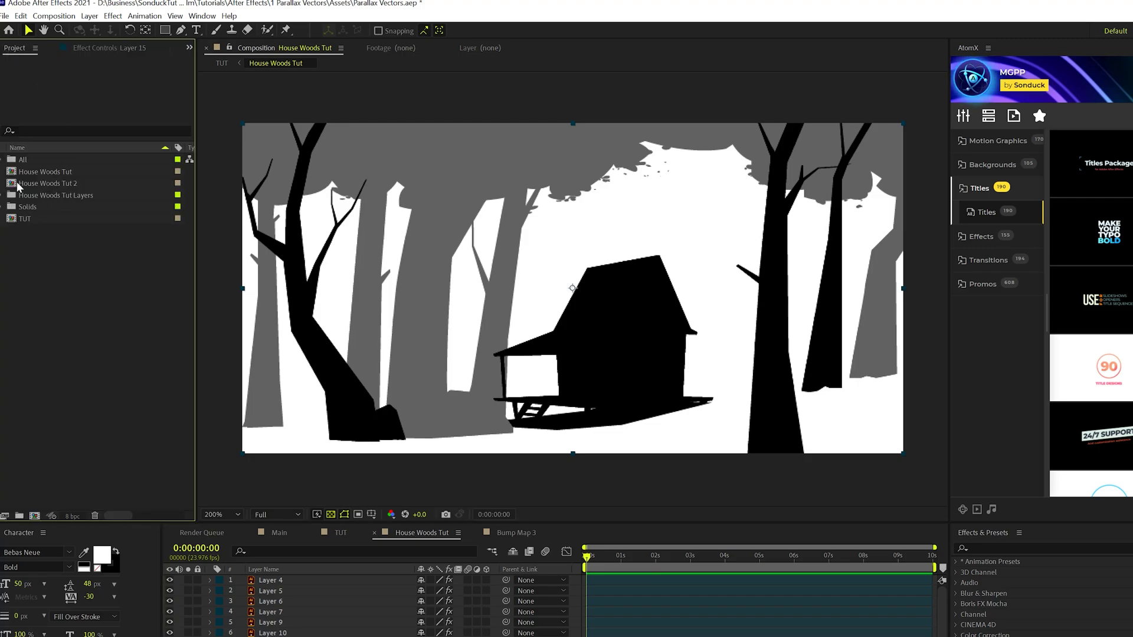
left_click(3, 160)
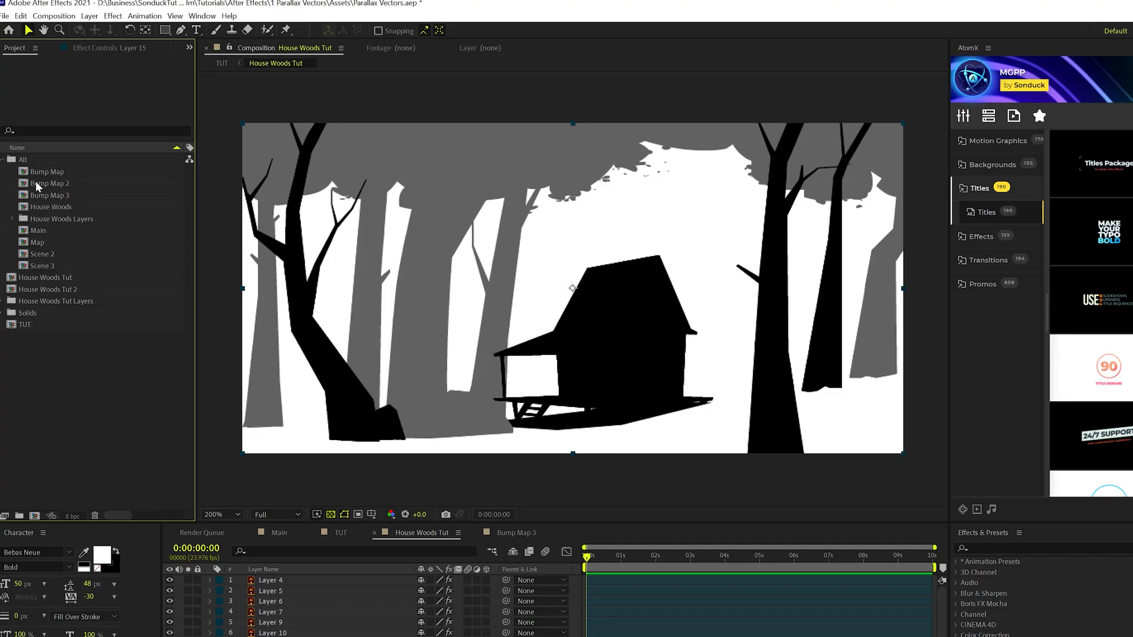
double_click(43, 172)
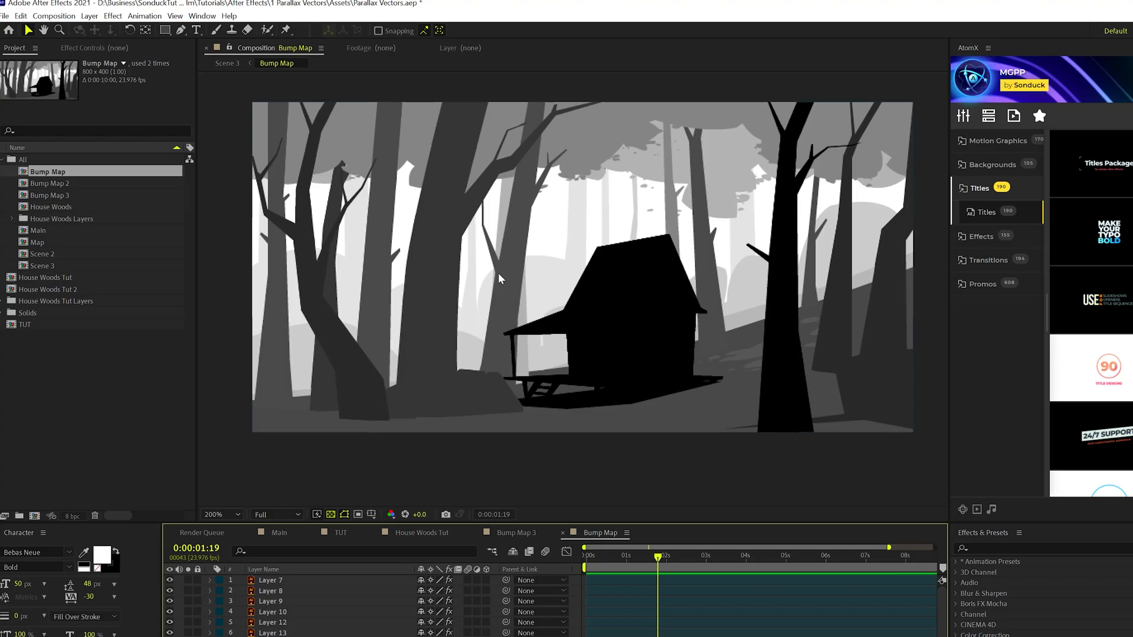
left_click(518, 538)
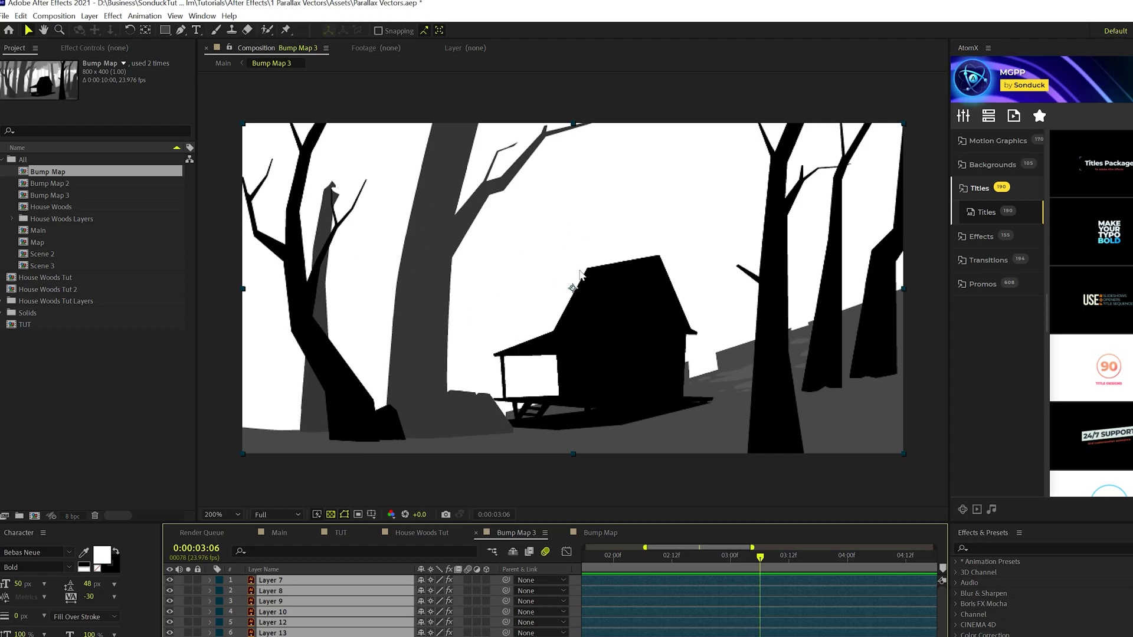
left_click(433, 533)
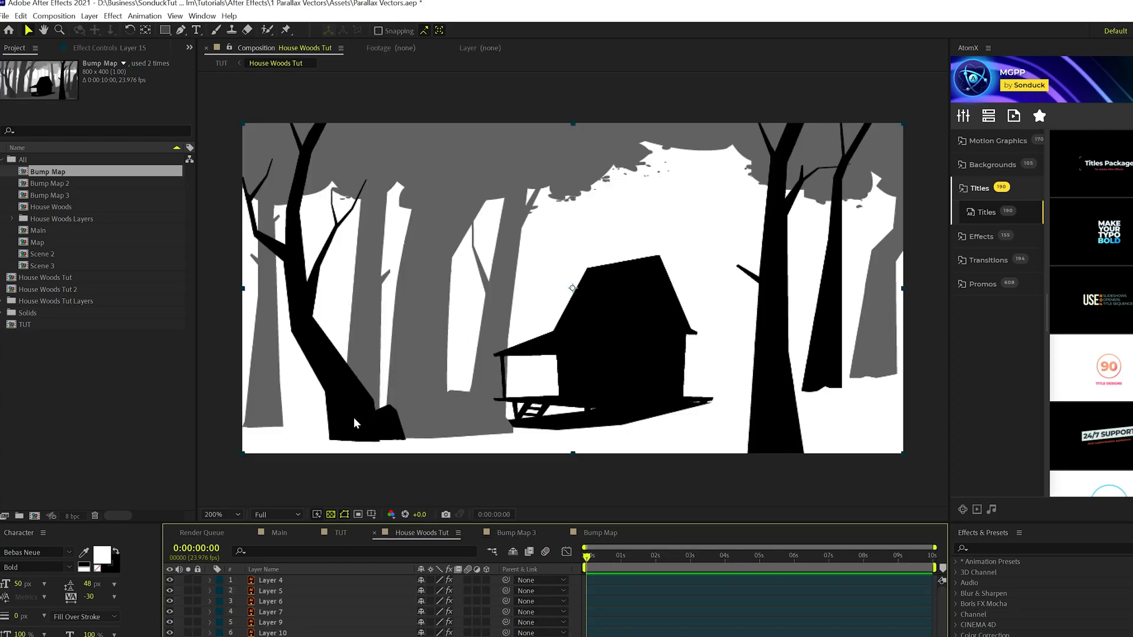
left_click(339, 532)
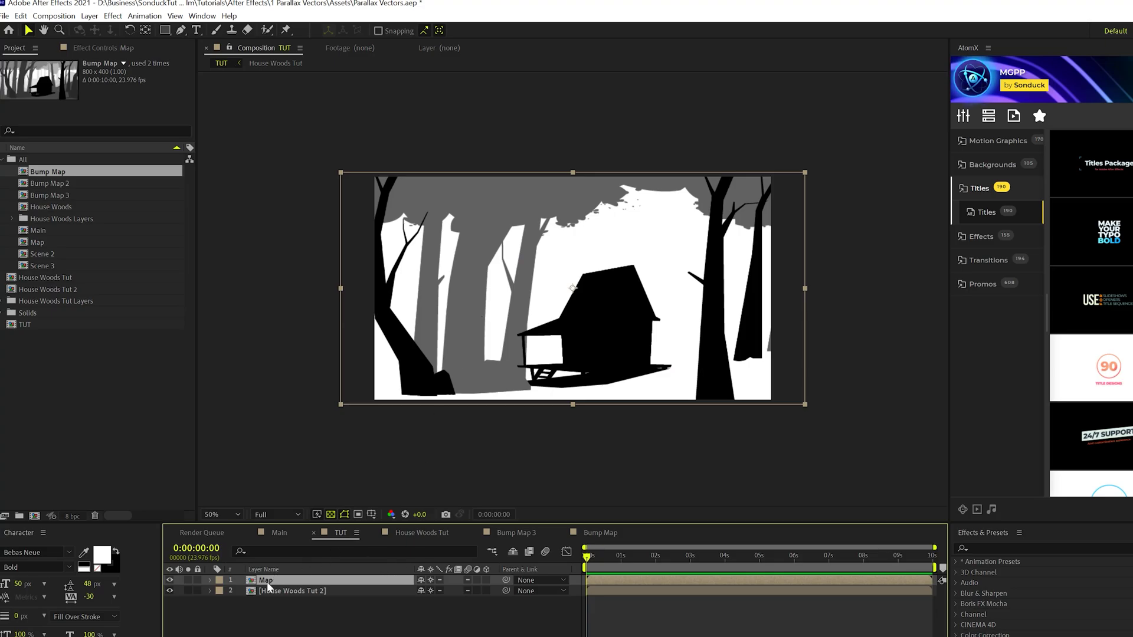
Hide the Map layer and add a Displacement Map effect to House Woods Tut 2
left_click(170, 580)
left_click(170, 590)
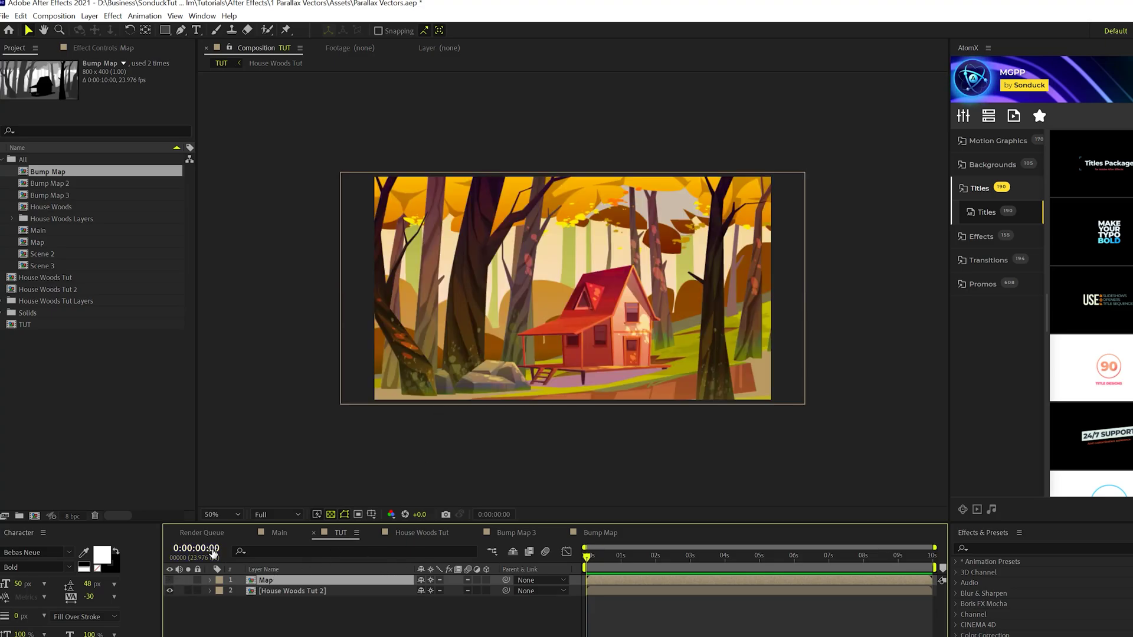
left_click(274, 593)
key("shift+slash")
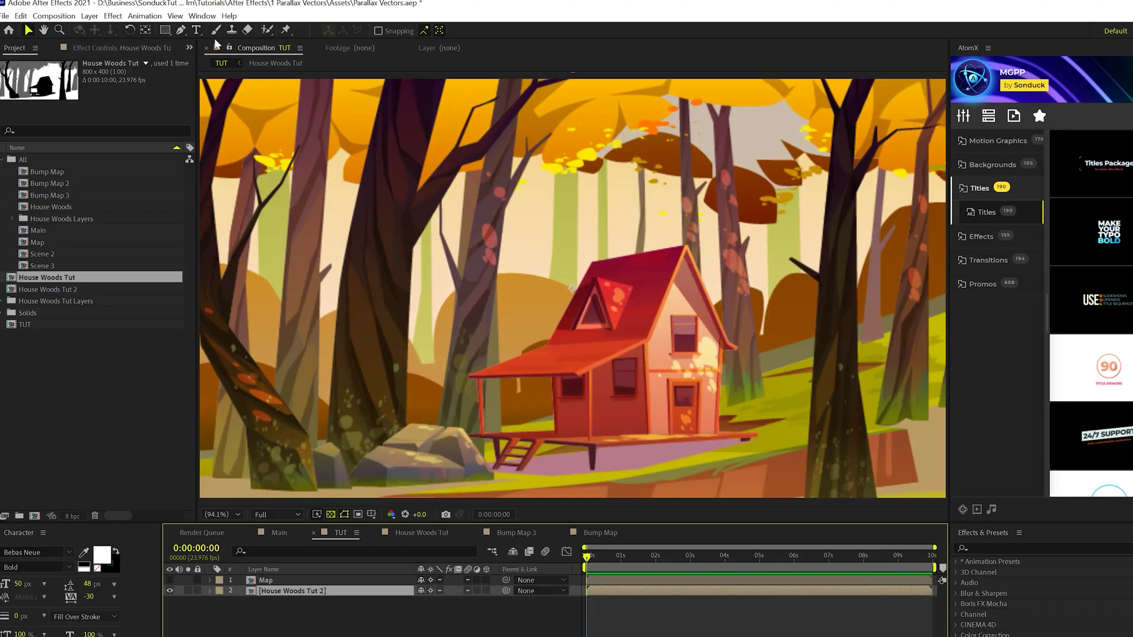
left_click(113, 16)
mouse_move(157, 166)
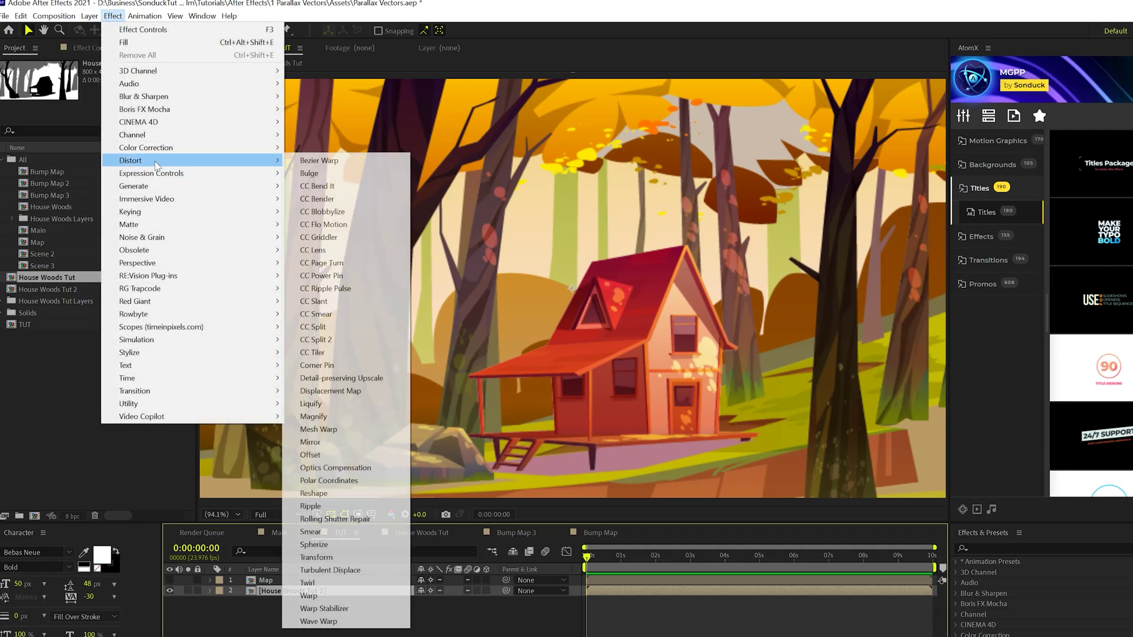
left_click(321, 391)
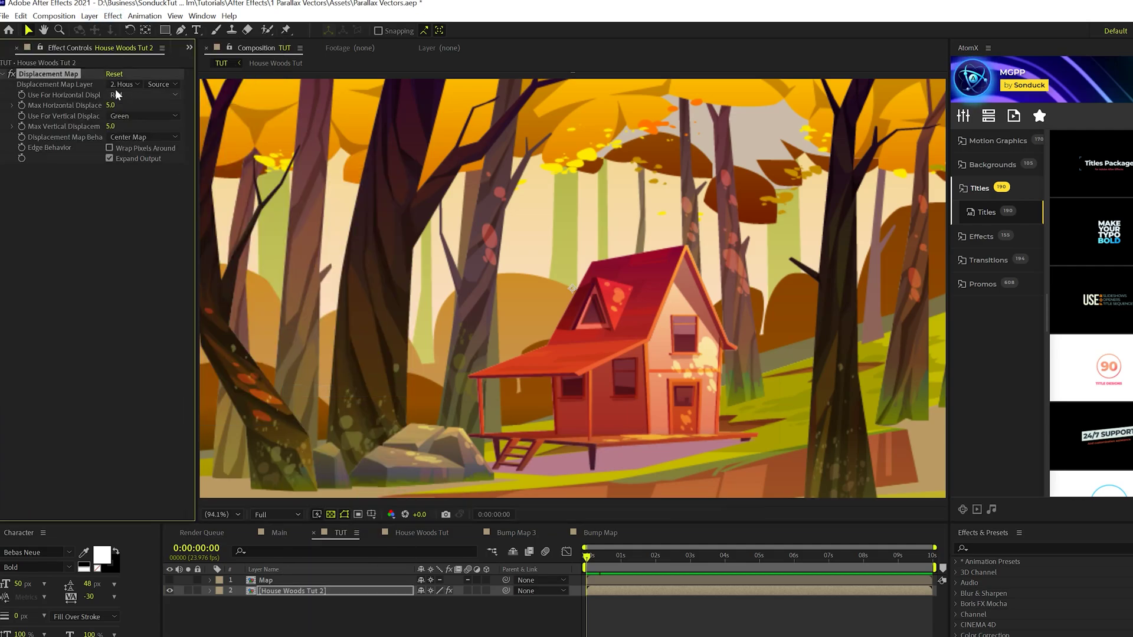
Set the displacement map to layer Map, Effects & Masks, Luminance for both axes, Stretch Map to Fit
left_click_drag(196, 89, 238, 88)
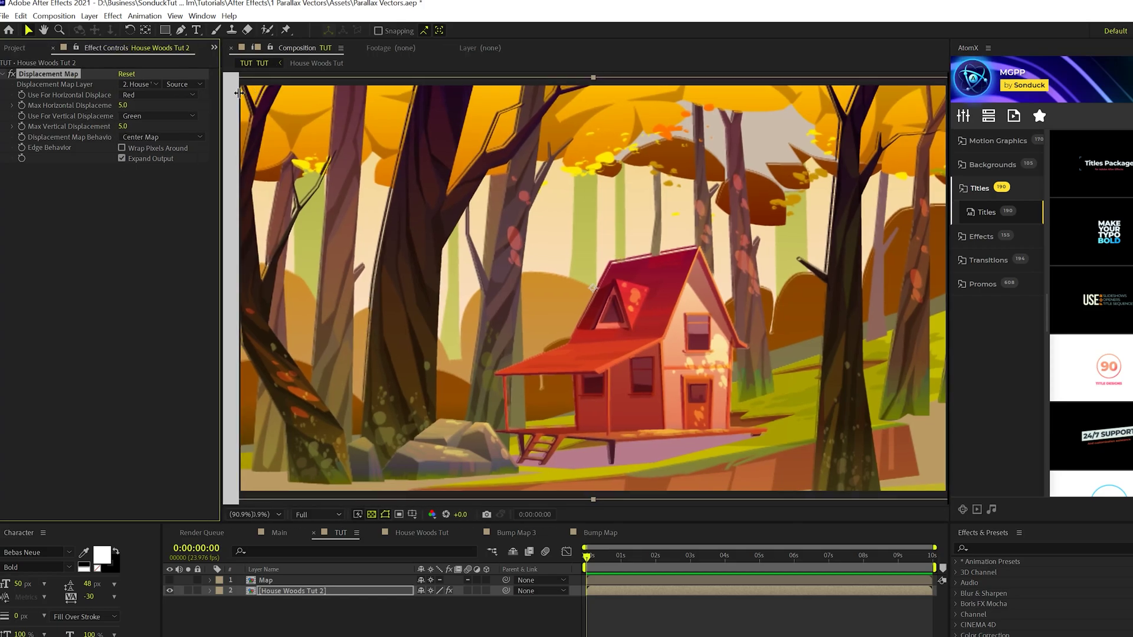
left_click(151, 85)
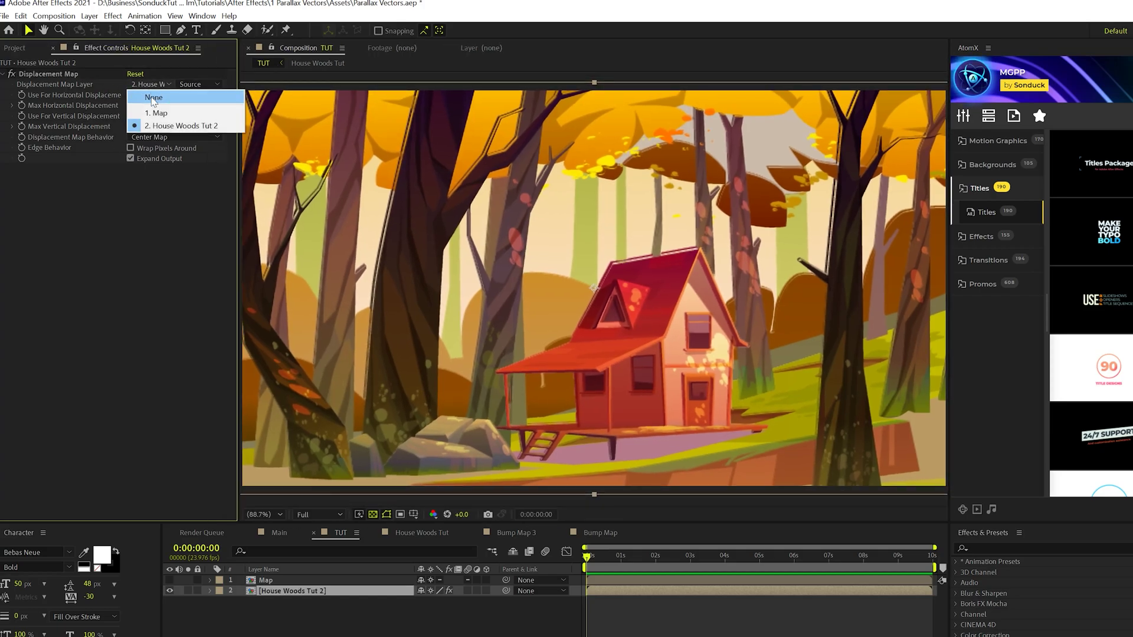
left_click(152, 108)
left_click(190, 88)
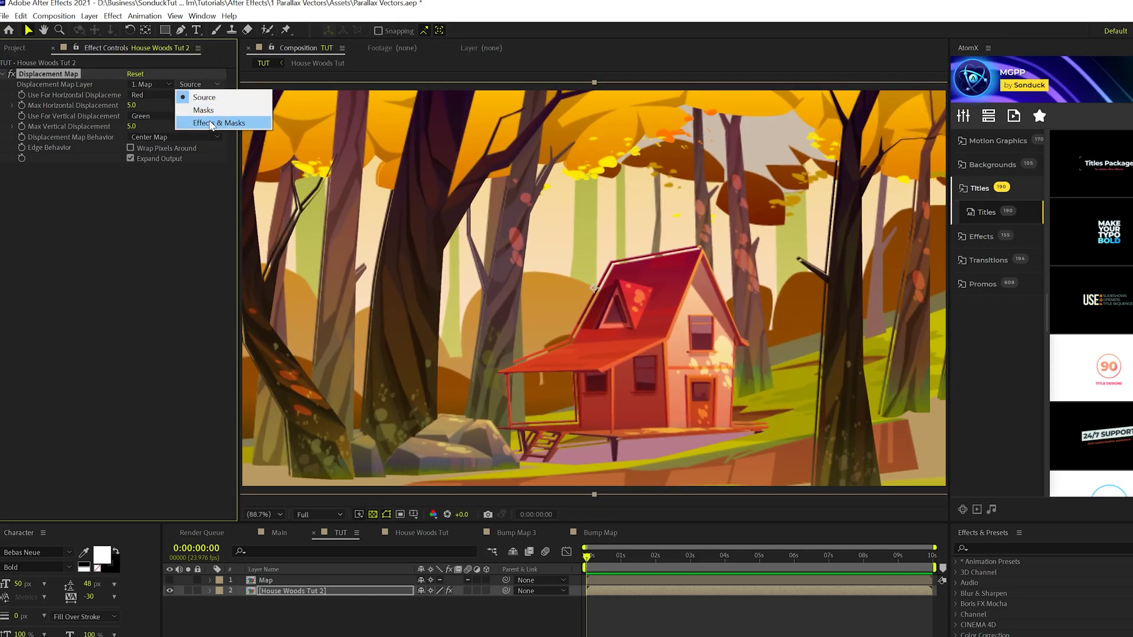
left_click(206, 124)
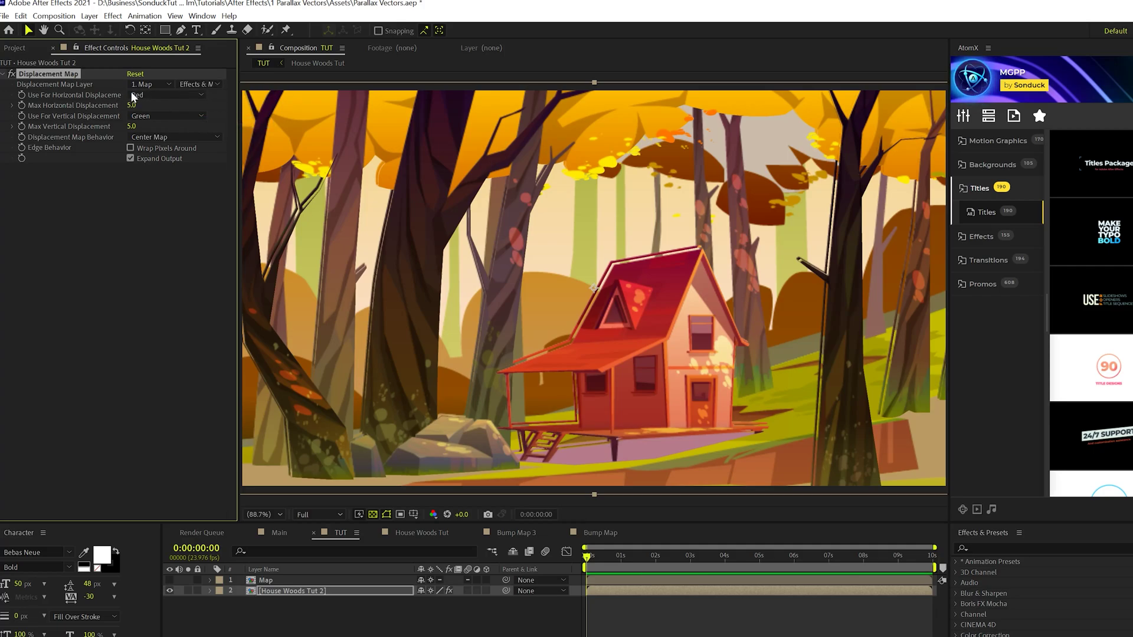
left_click(137, 95)
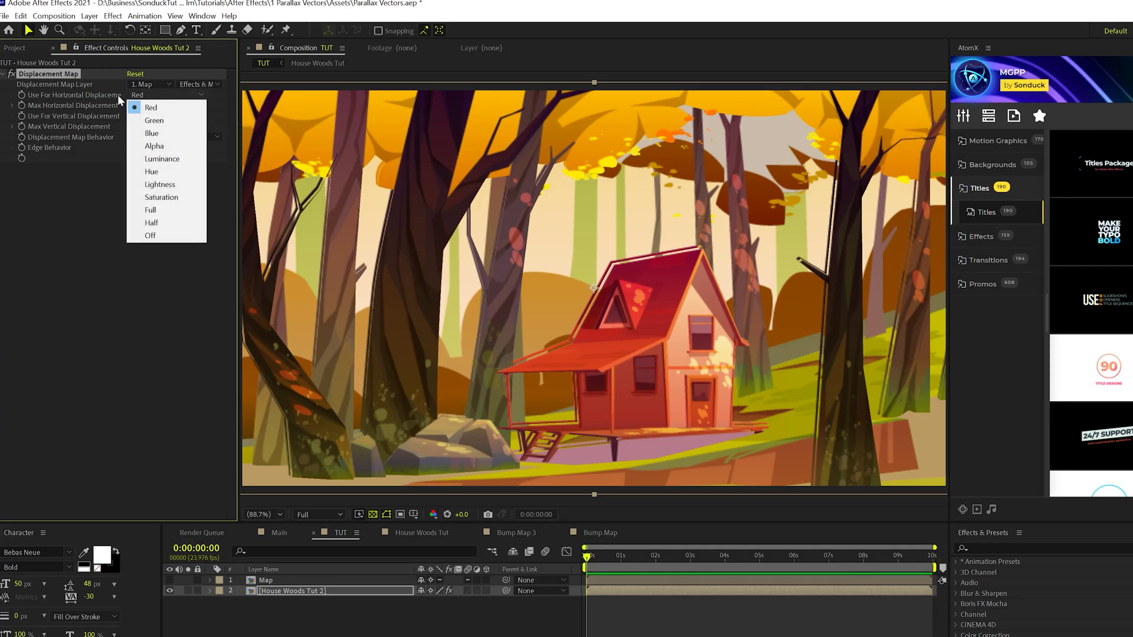
left_click(161, 159)
left_click(147, 117)
left_click(164, 159)
left_click(151, 136)
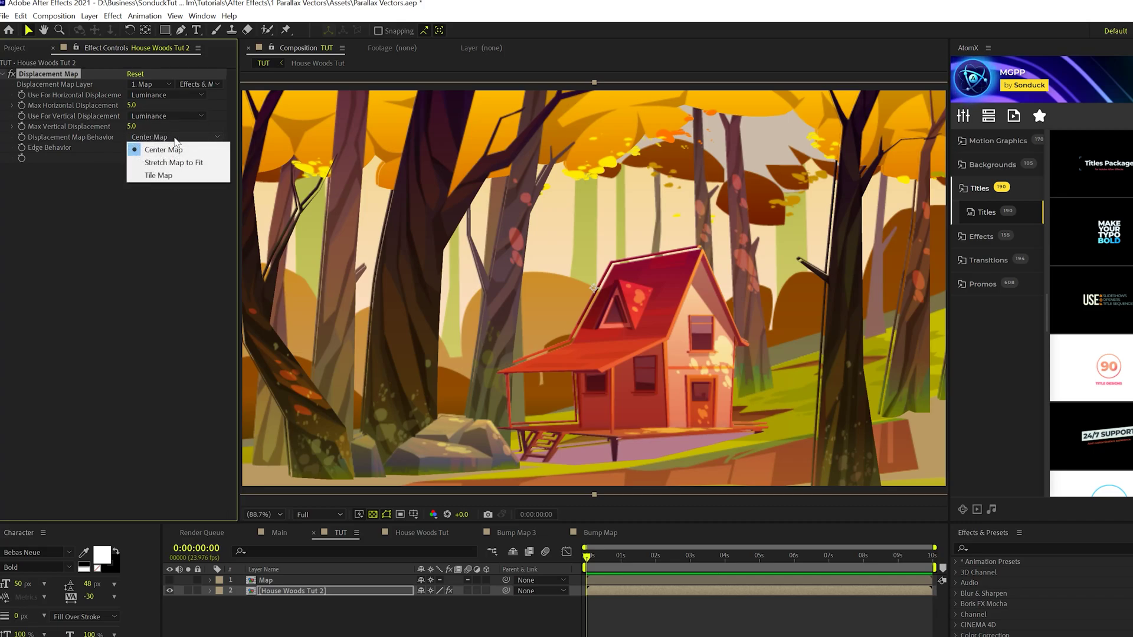
left_click(172, 163)
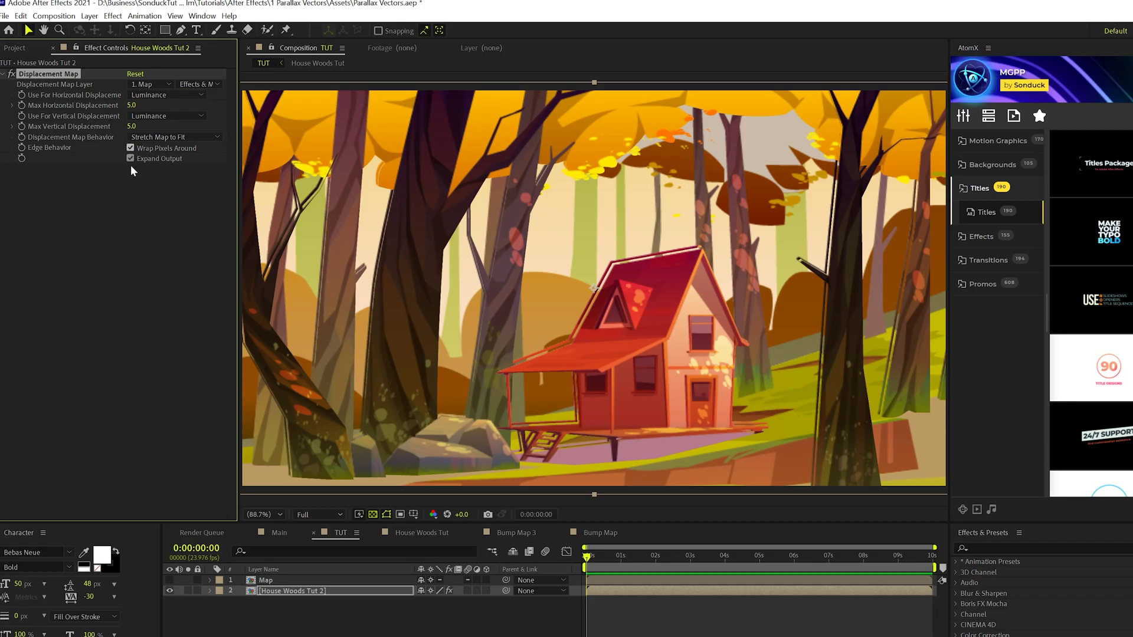
left_click(232, 337)
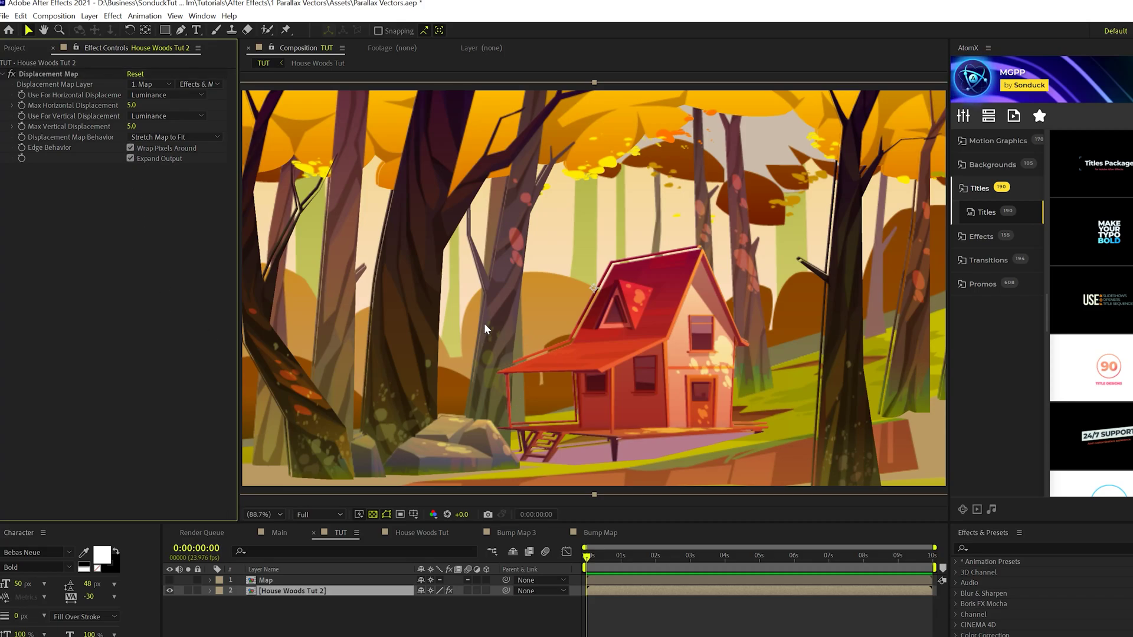
Add a Gaussian Blur with Blurriness 200 to the Map layer
left_click(267, 581)
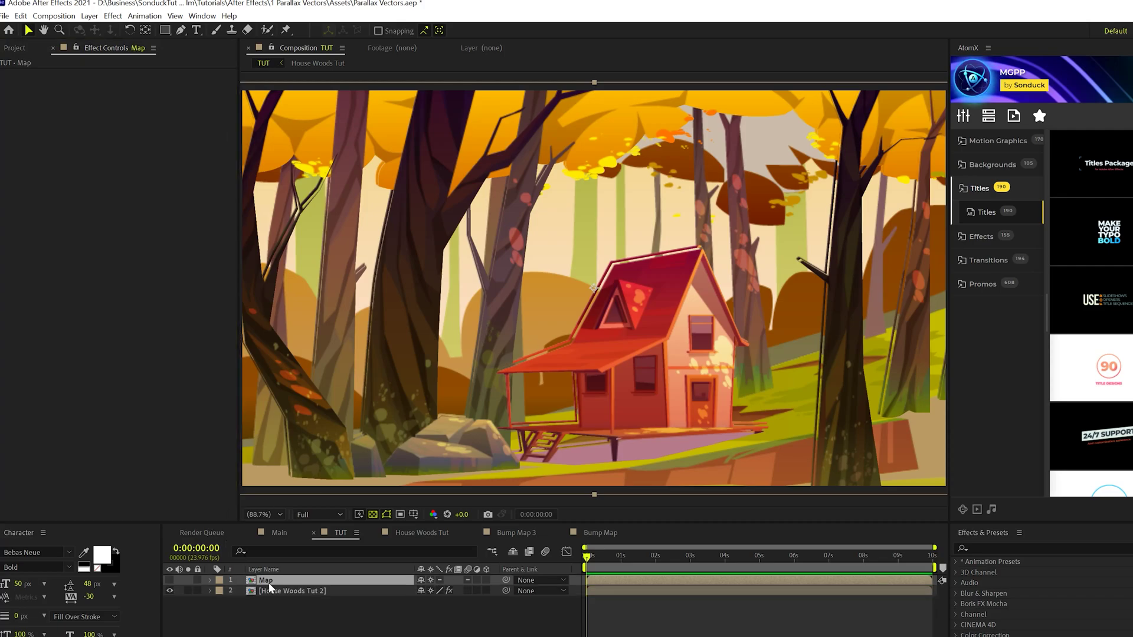
left_click(107, 17)
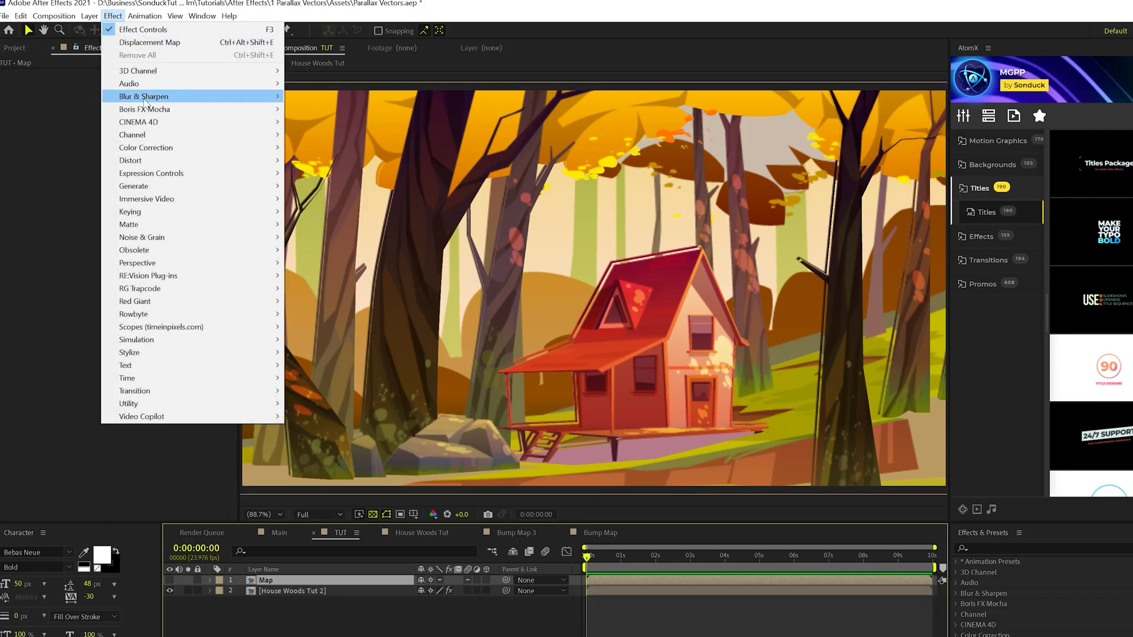
mouse_move(144, 97)
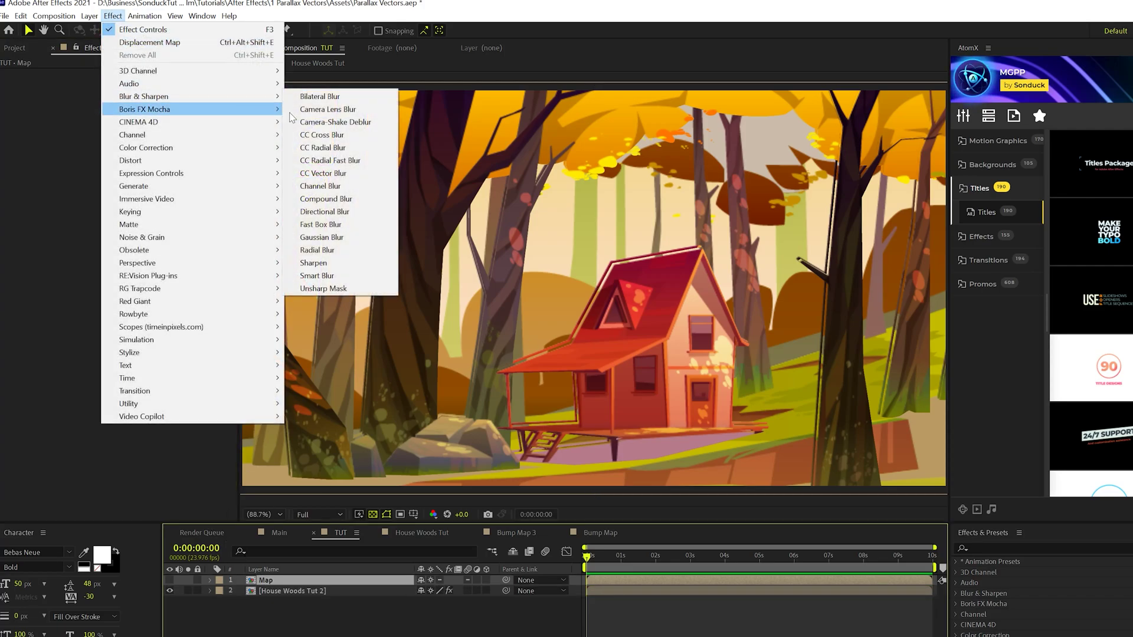
left_click(324, 237)
left_click(132, 84)
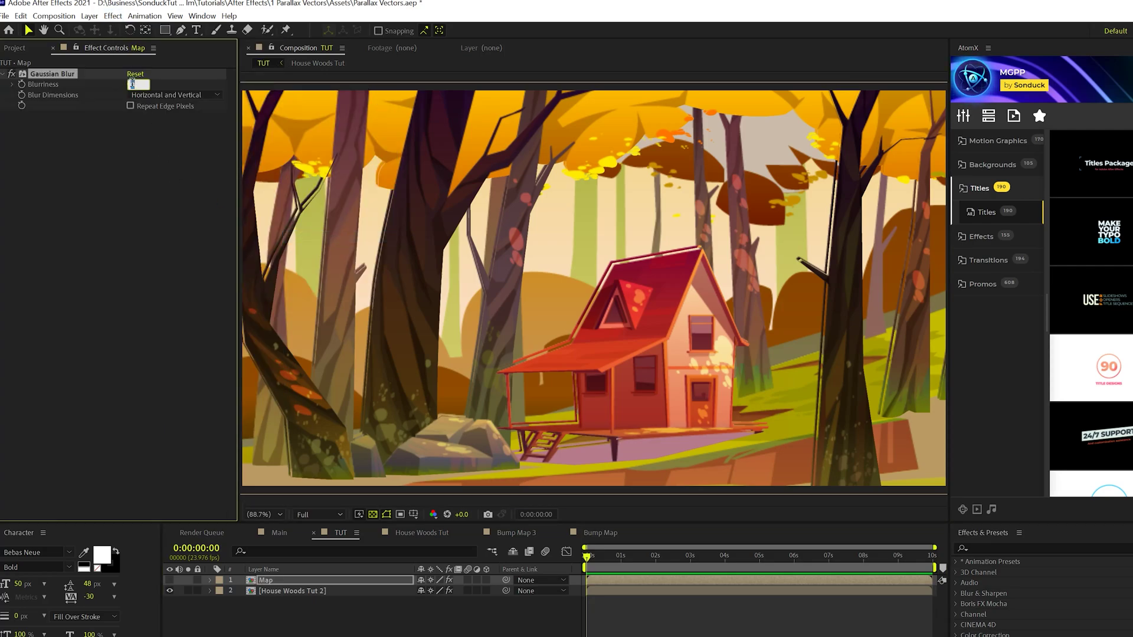
left_click(119, 250)
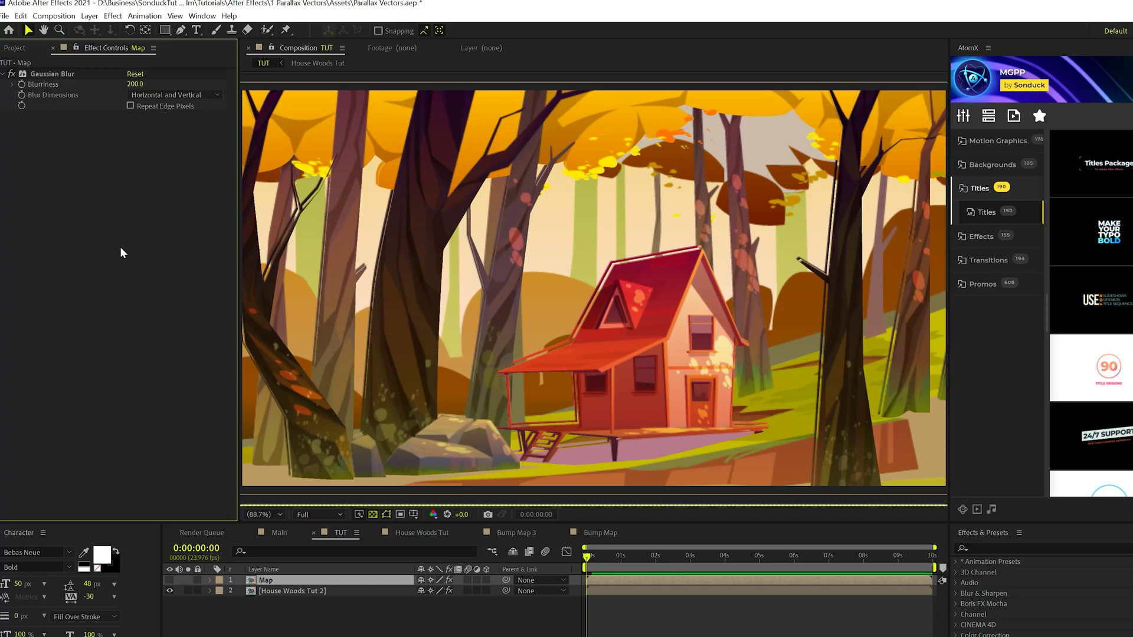
Turn on Repeat Edge Pixels for the Map blur and browse the AtomX title templates
left_click(130, 105)
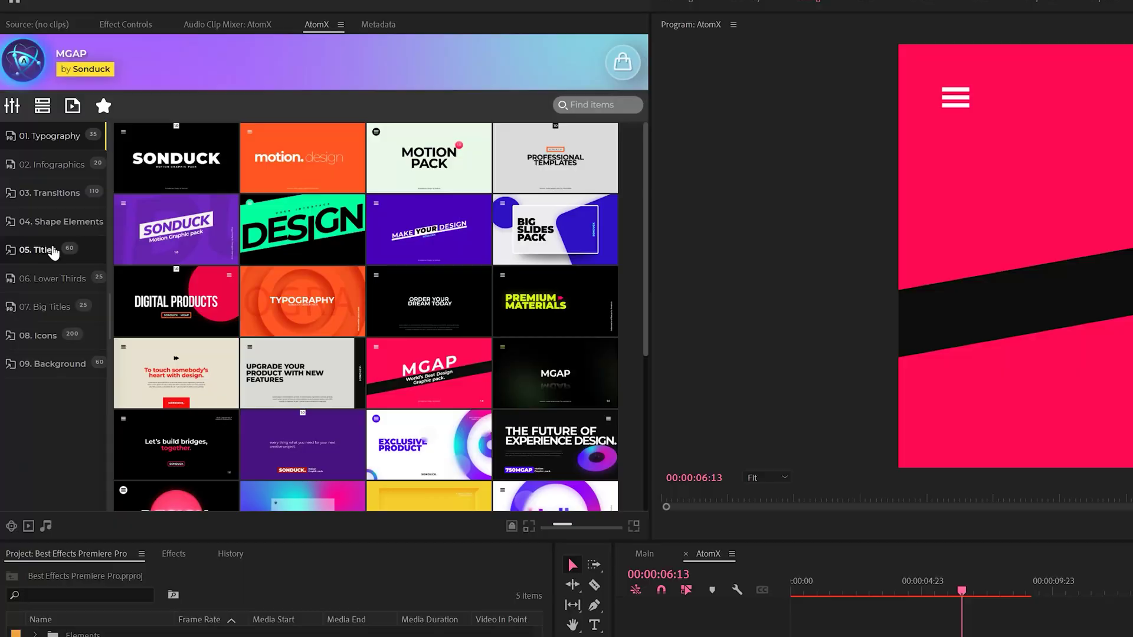
left_click(52, 251)
left_click(51, 422)
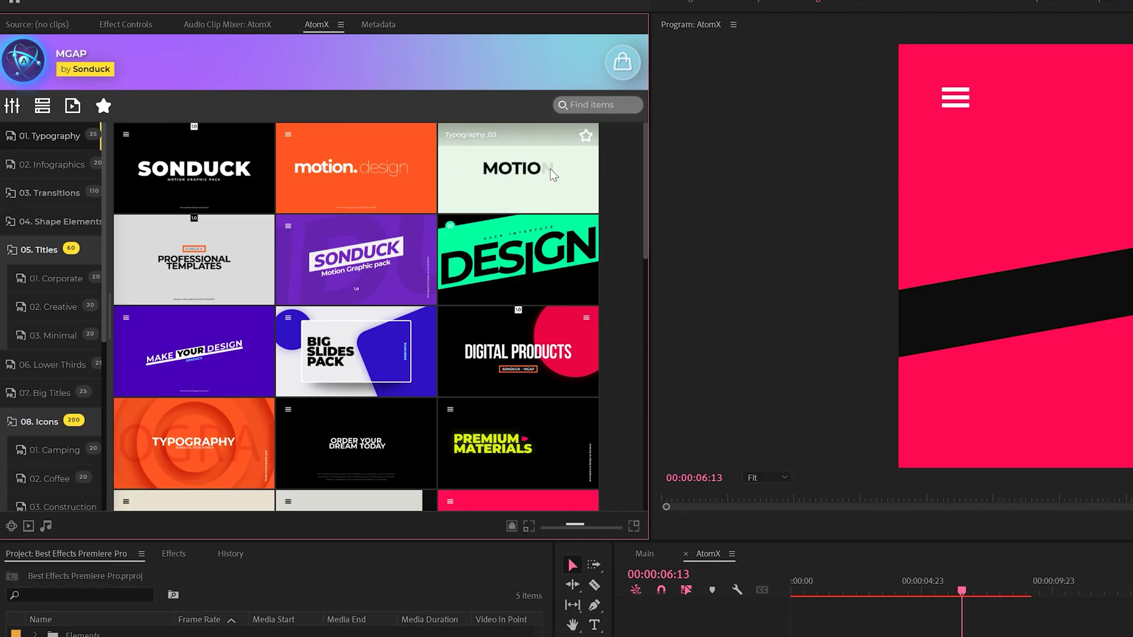
Add the Typography_03 title to the sequence, recolour it to #722eff and preview it
left_click_drag(508, 166, 925, 464)
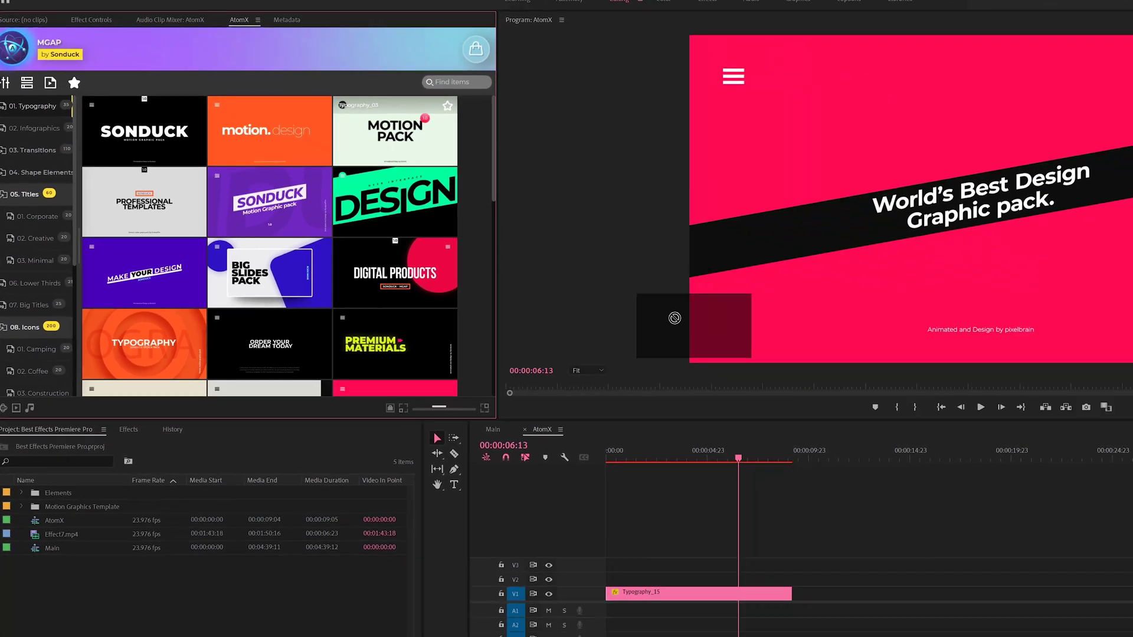
left_click_drag(710, 358, 710, 359)
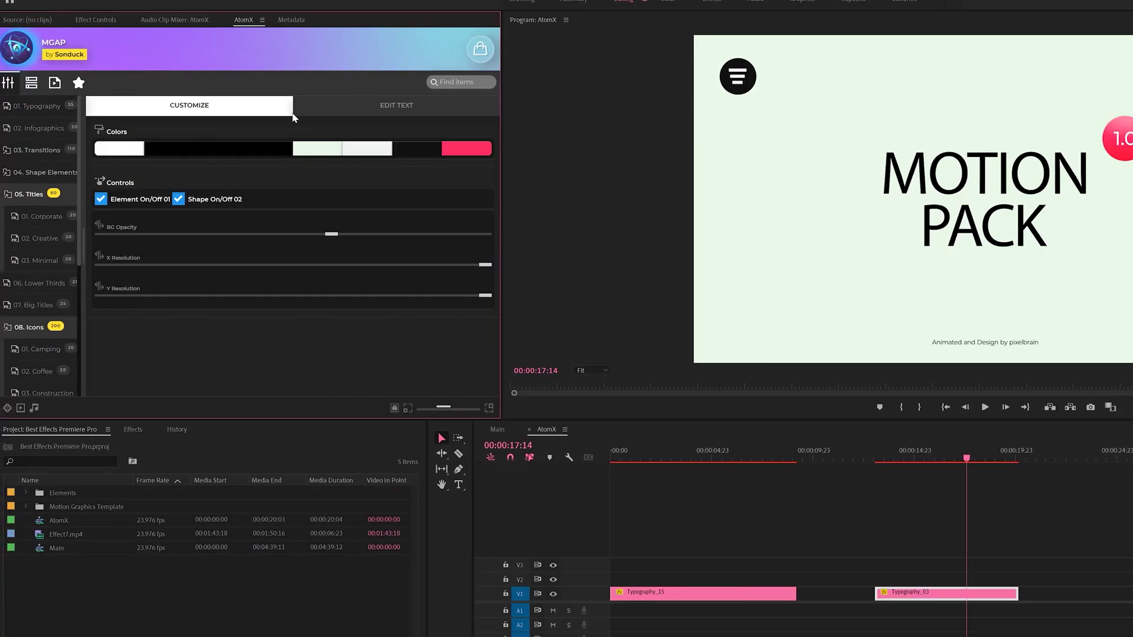
left_click(396, 105)
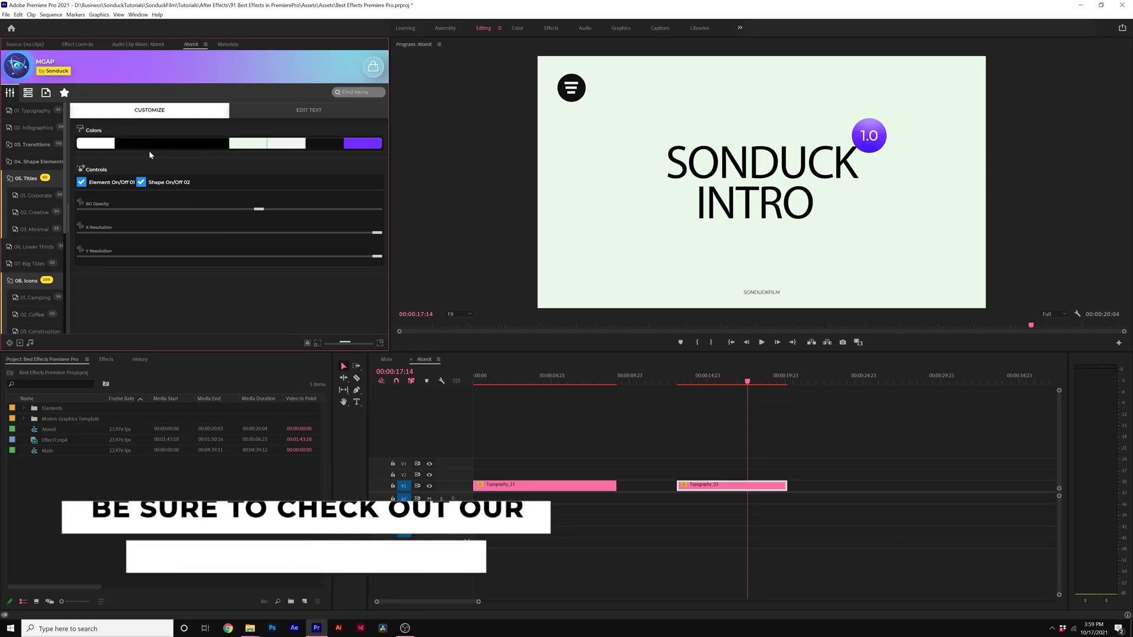
left_click(880, 454)
key("space")
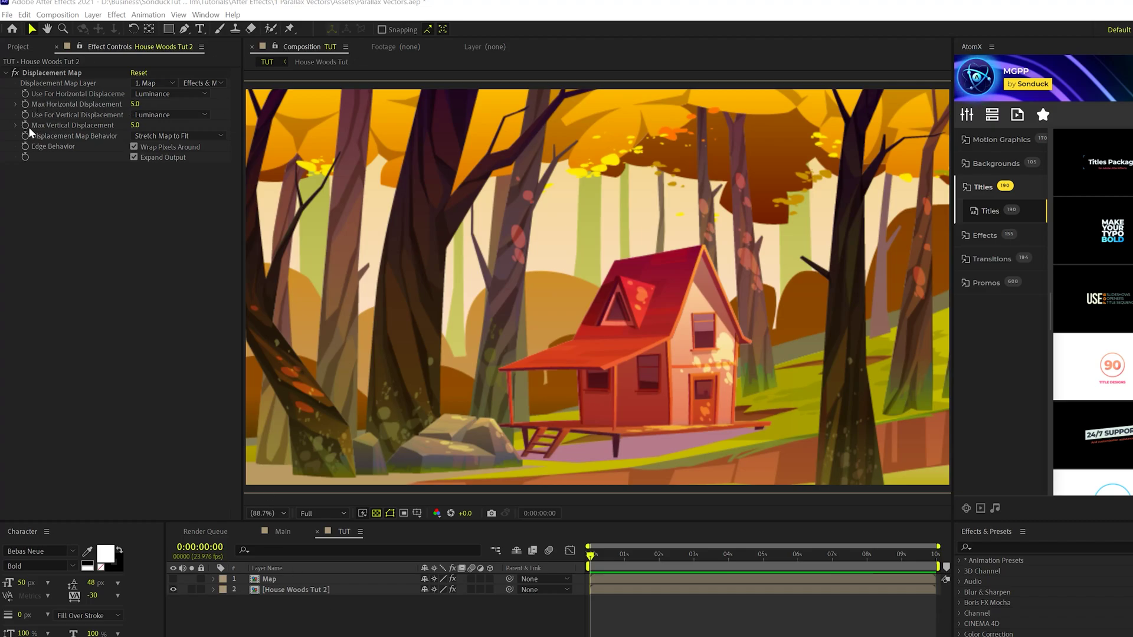
Set Max Horizontal and Vertical Displacement to 0 as starting keyframes
left_click(135, 104)
type("0")
left_click(133, 125)
type("0")
key("Return")
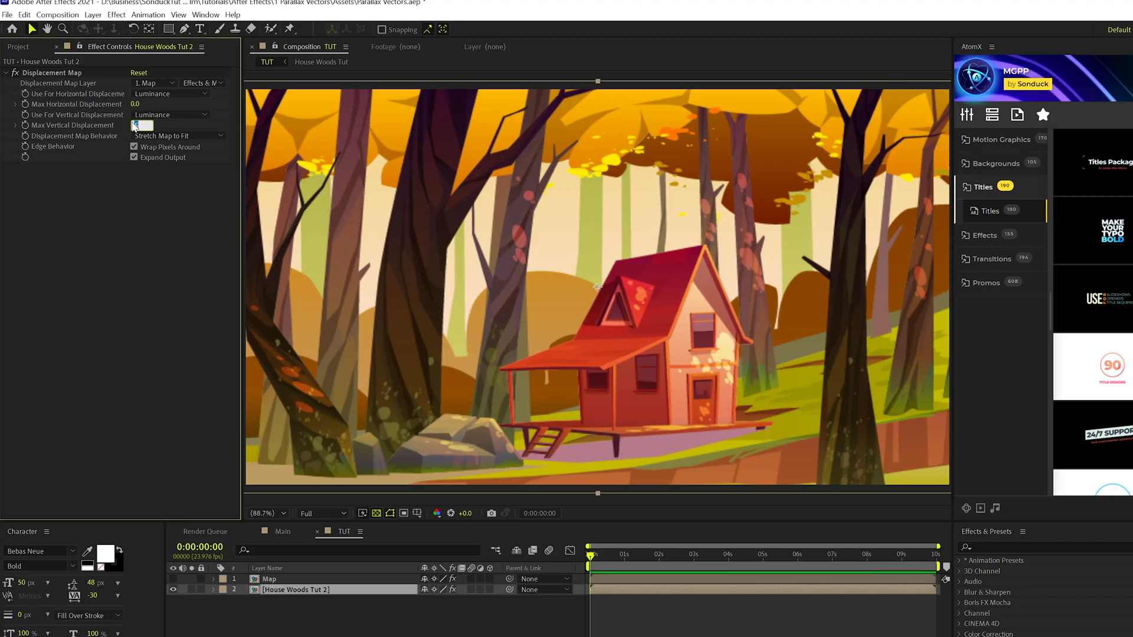
left_click(26, 112)
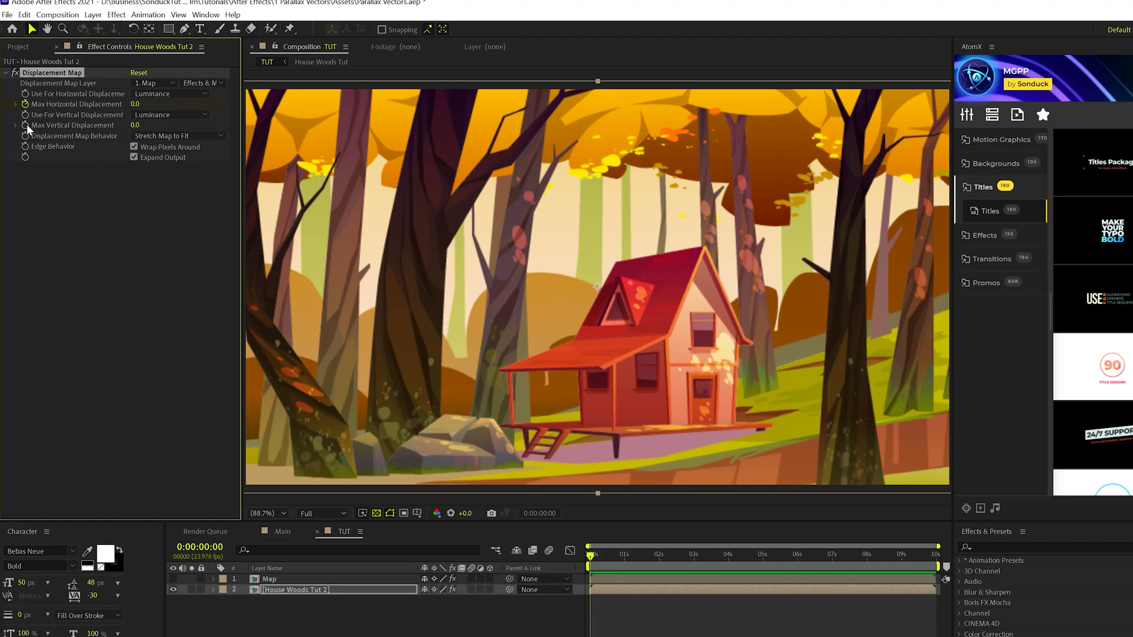
At four seconds, raise Max Horizontal Displacement to 61
left_click(763, 558)
left_click_drag(764, 559, 730, 563)
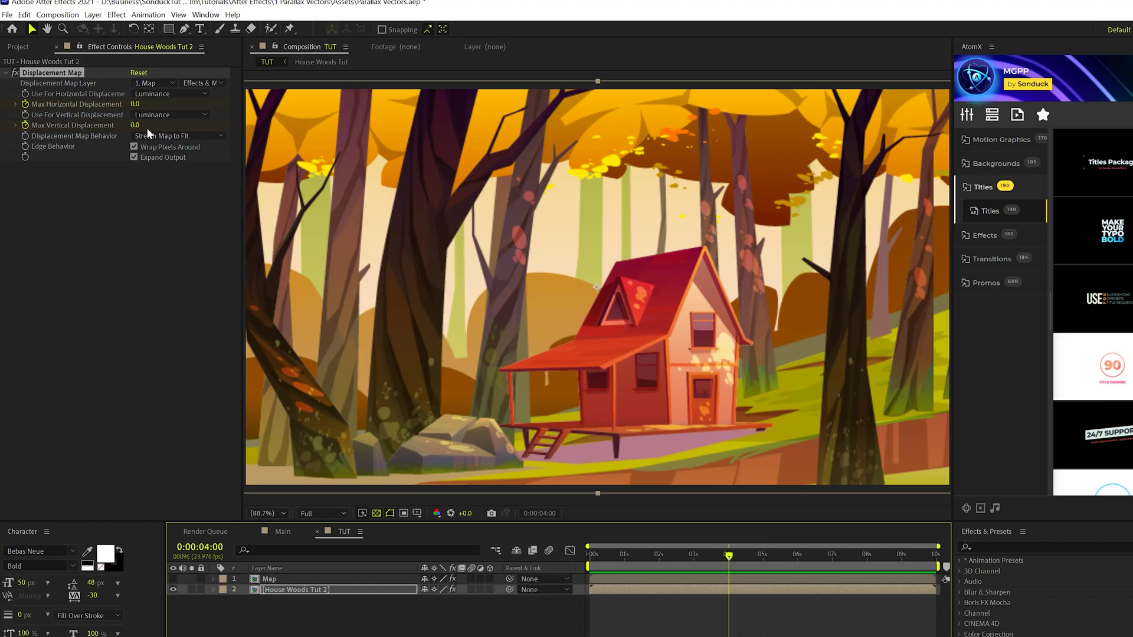
left_click(133, 105)
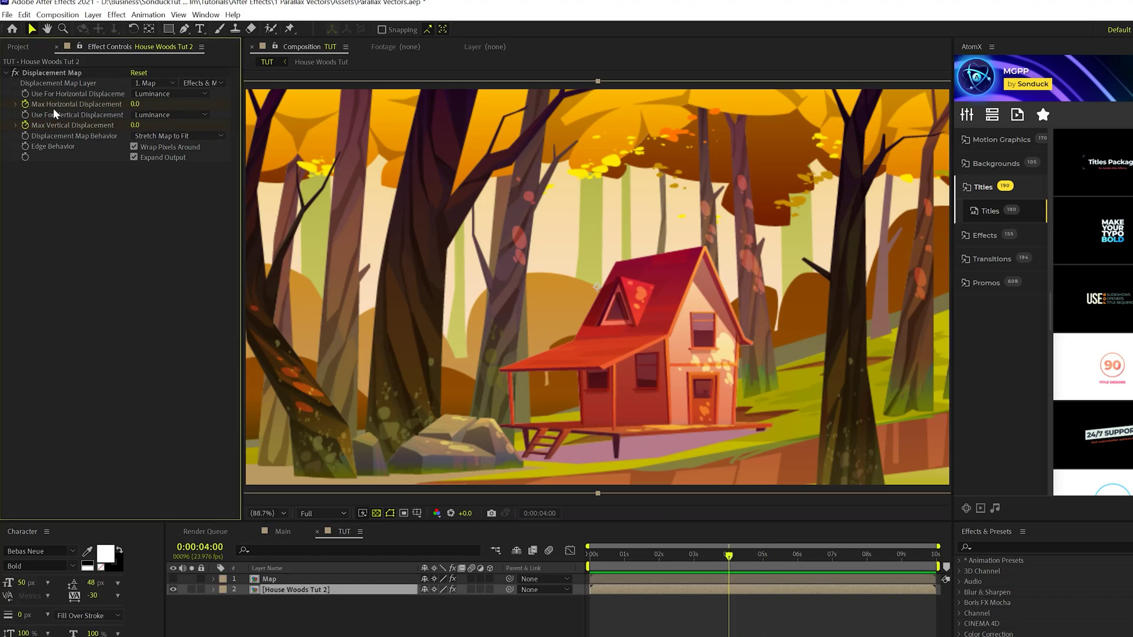
left_click_drag(135, 106, 185, 119)
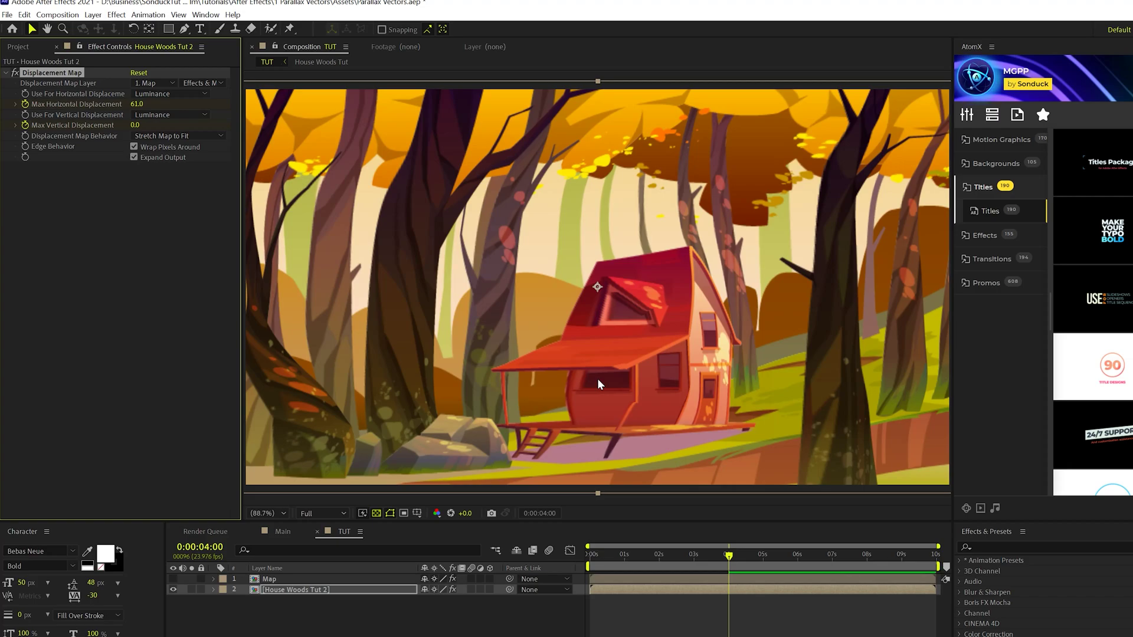
key("ctrl+Up")
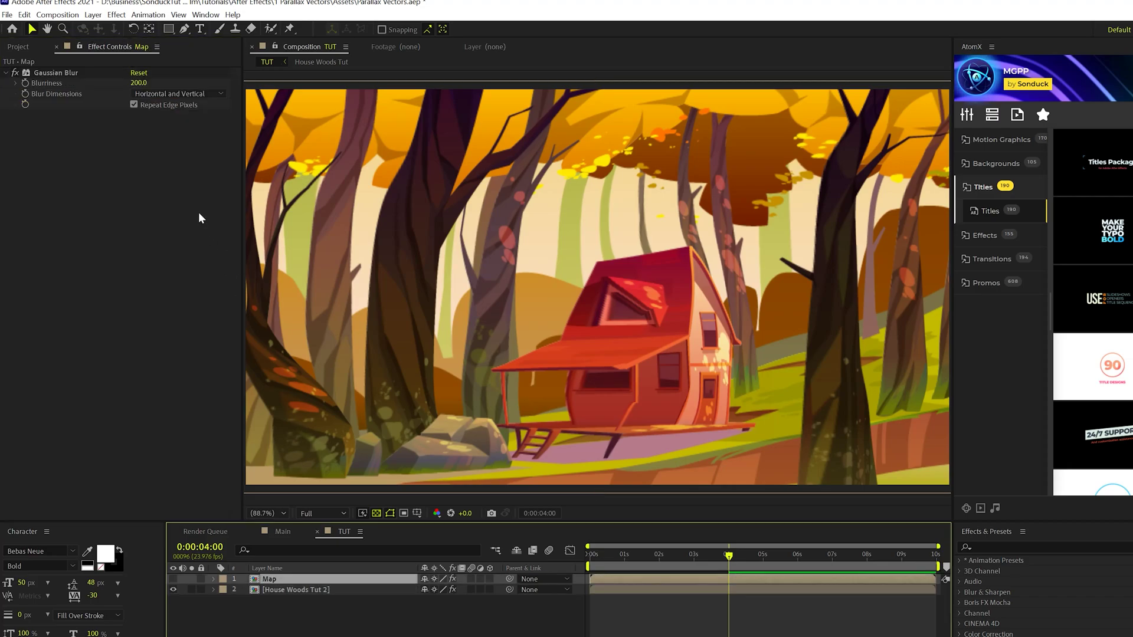
Set the Map blur to 400, then raise displacement to 85 horizontal and −15 vertical at 4 seconds
left_click(143, 84)
type("400")
key("Return")
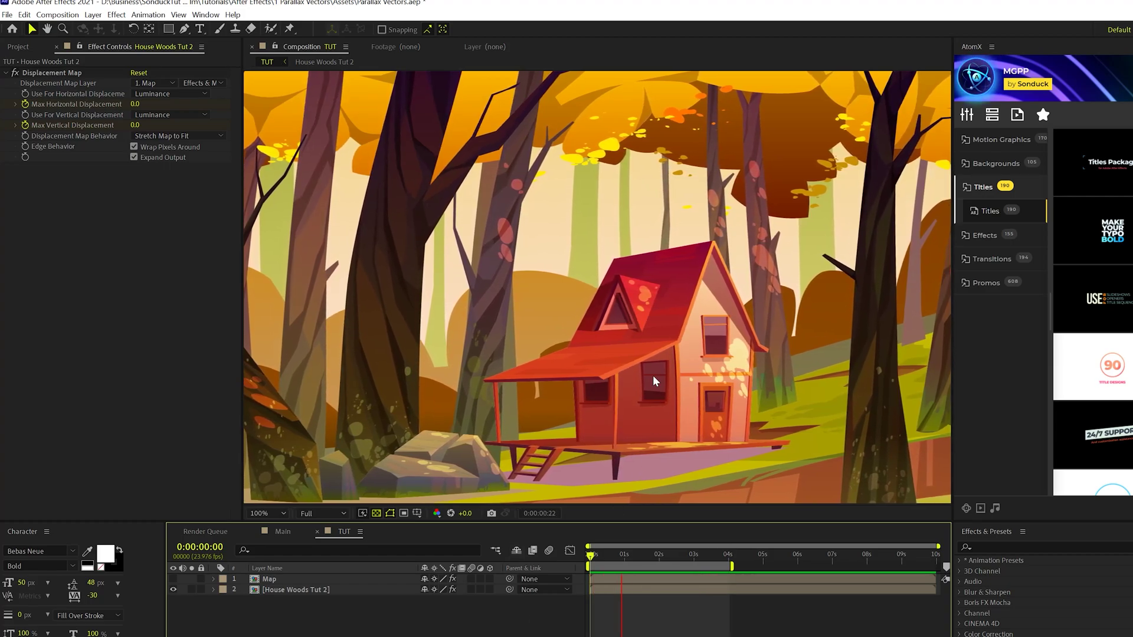
left_click(730, 557)
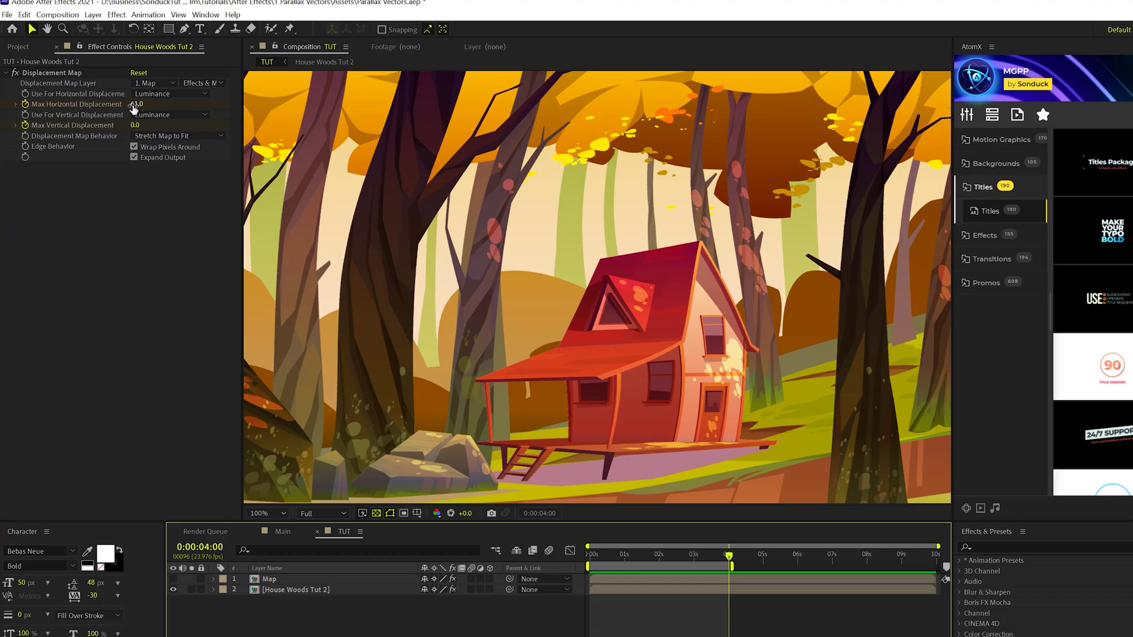
mouse_move(134, 105)
left_mouse_down()
mouse_move(149, 105)
mouse_move(152, 126)
mouse_move(120, 119)
left_mouse_up()
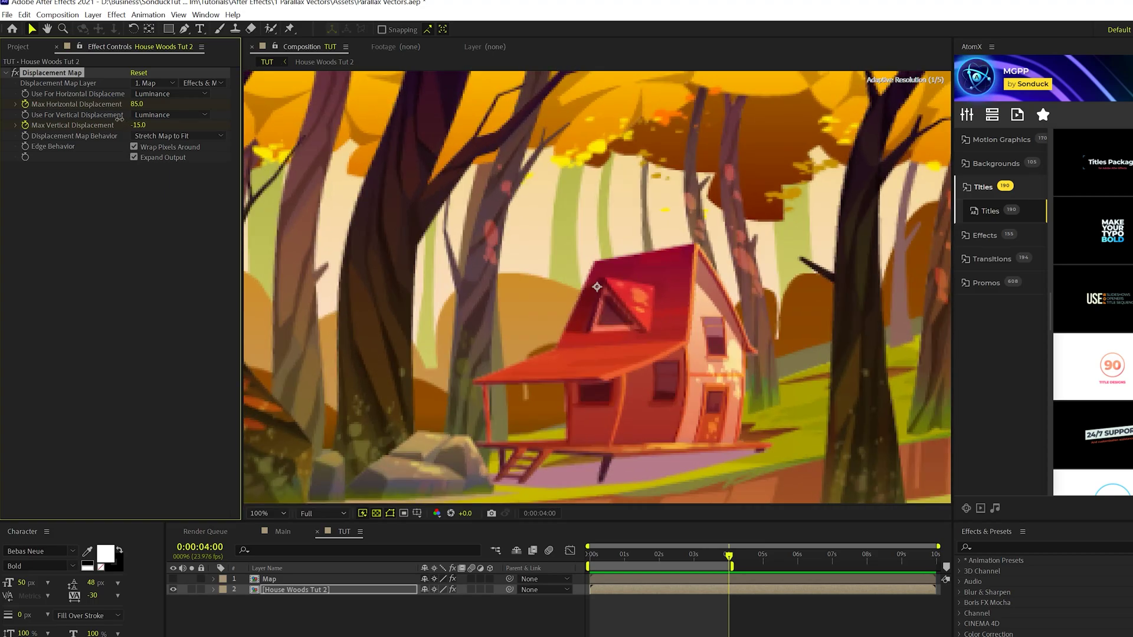
Raise the Map layer's Gaussian Blurriness to 600 and preview the parallax from the start
left_click(268, 580)
left_click(137, 83)
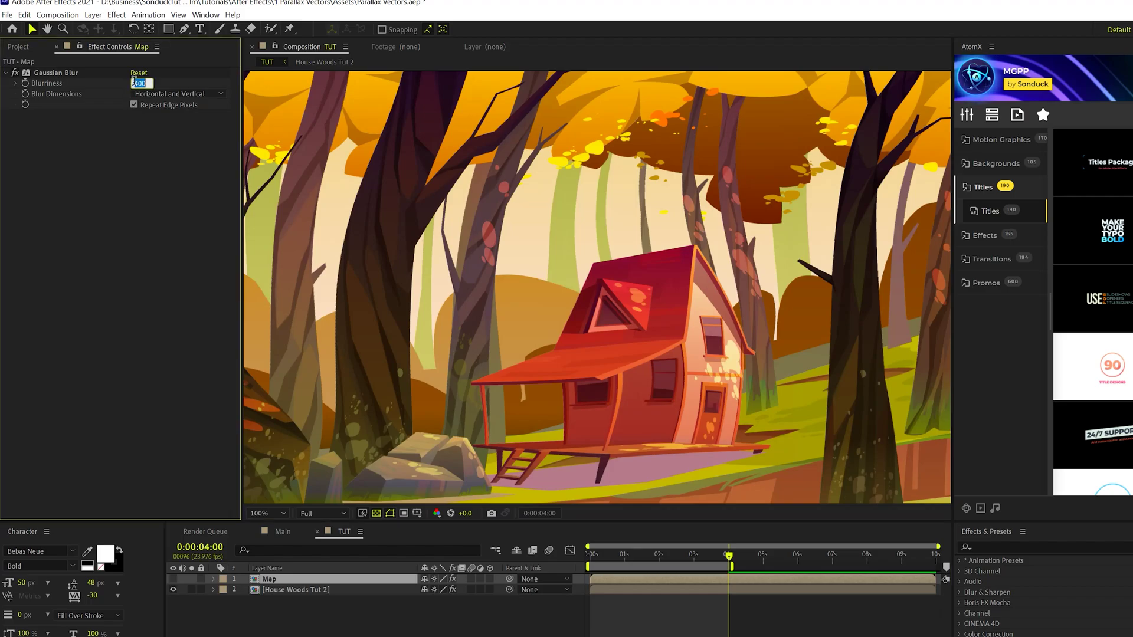
type("6")
key("Return")
key("space")
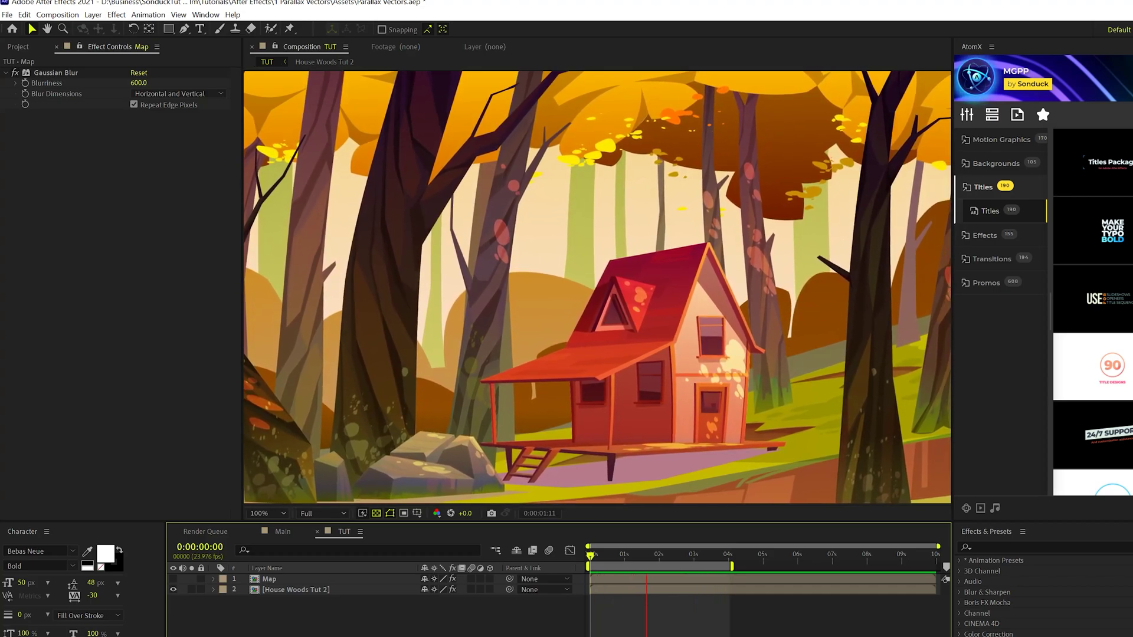
Add a null object and parent the Map and House Woods Tut 2 layers to it
left_click(605, 557)
left_click_drag(605, 558, 589, 557)
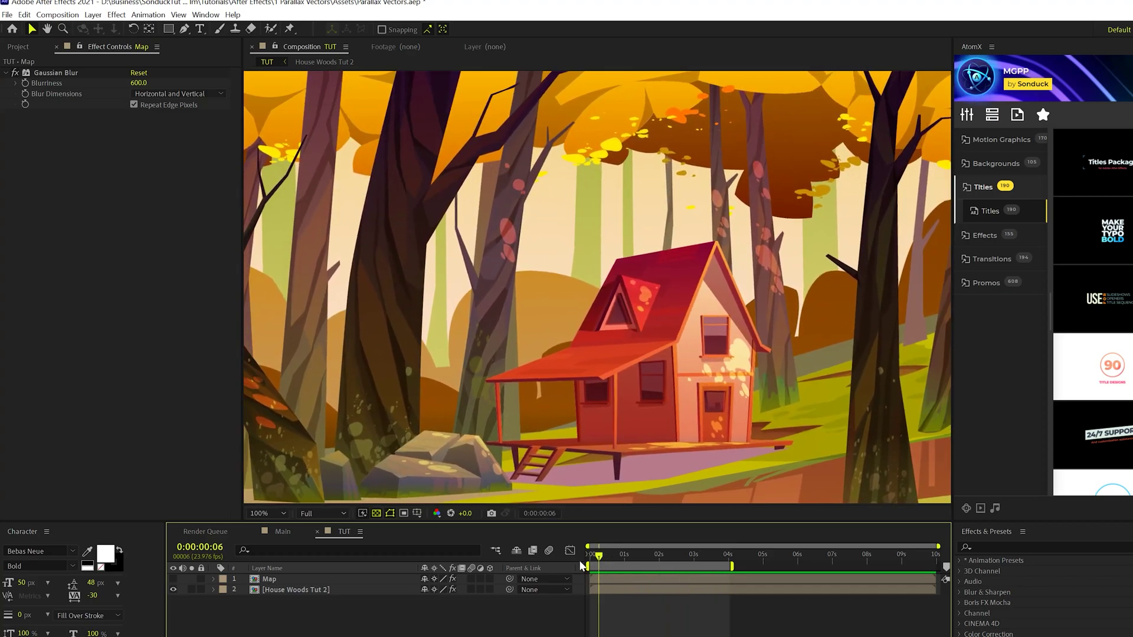
left_click(92, 15)
mouse_move(99, 28)
left_click(304, 80)
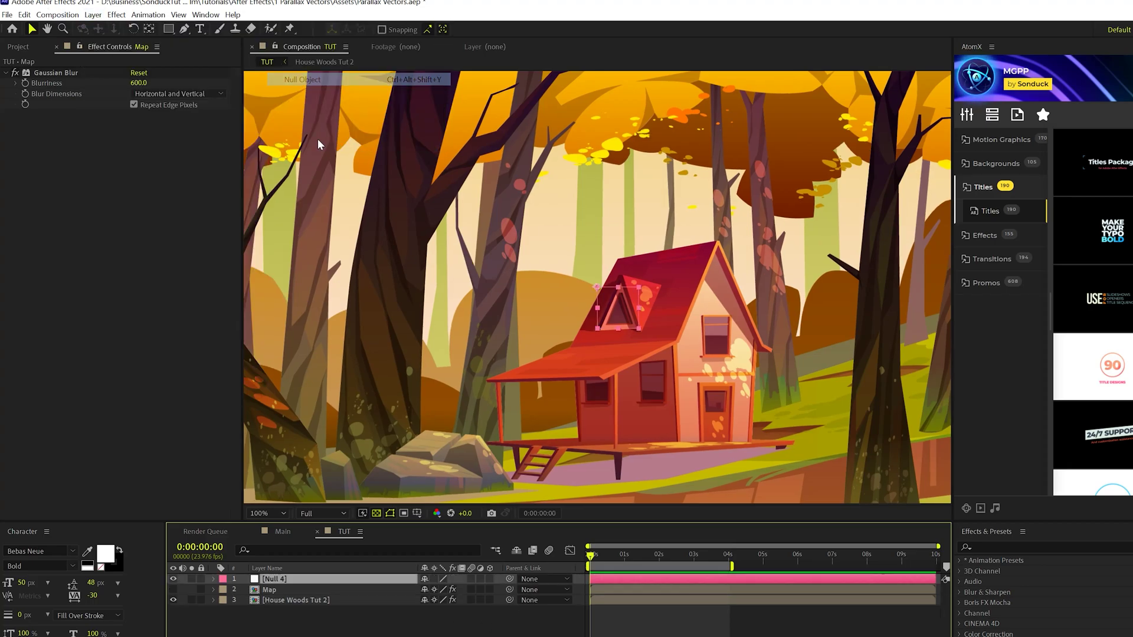
left_click_drag(289, 631, 264, 596)
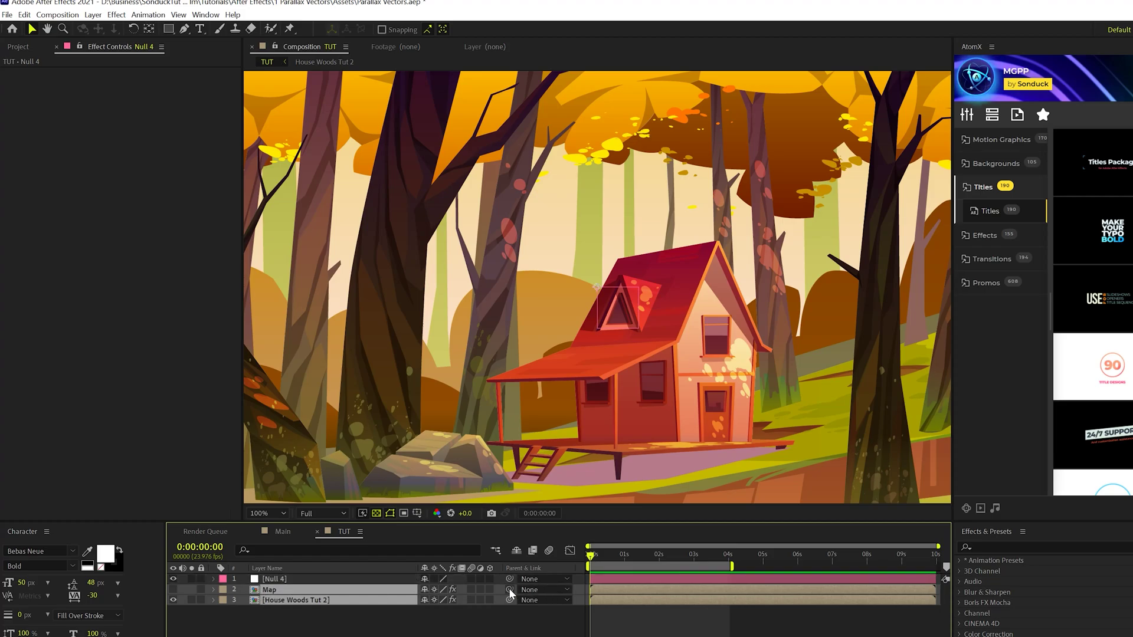
left_click_drag(509, 590, 272, 579)
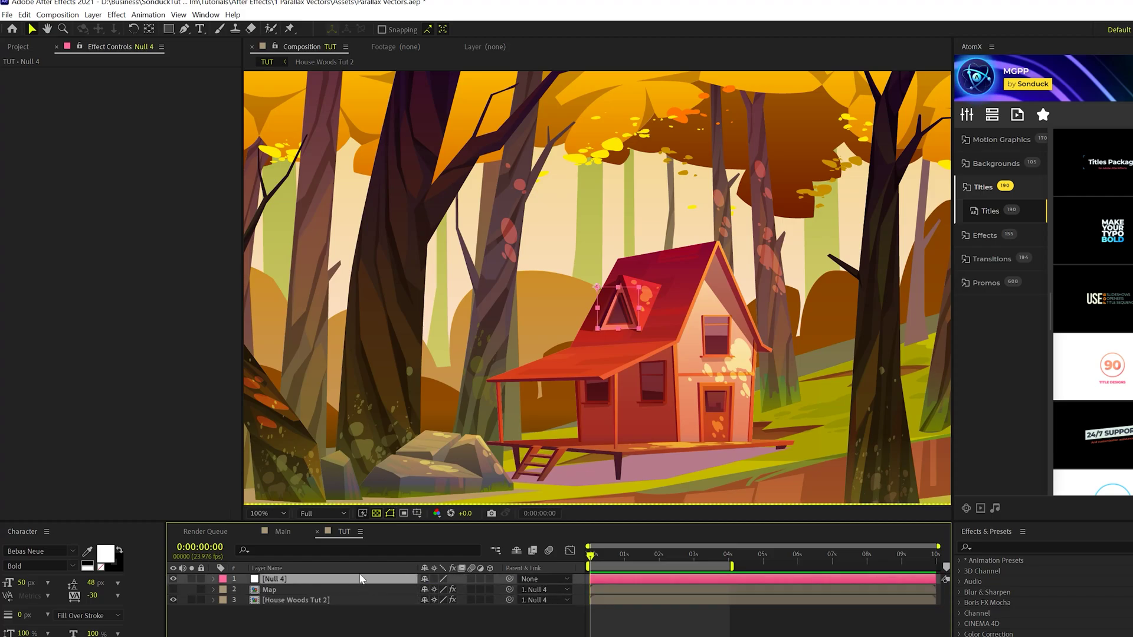
Keyframe the null's position and scale, shifting right at 0s and left to 977 at 4s
key("p")
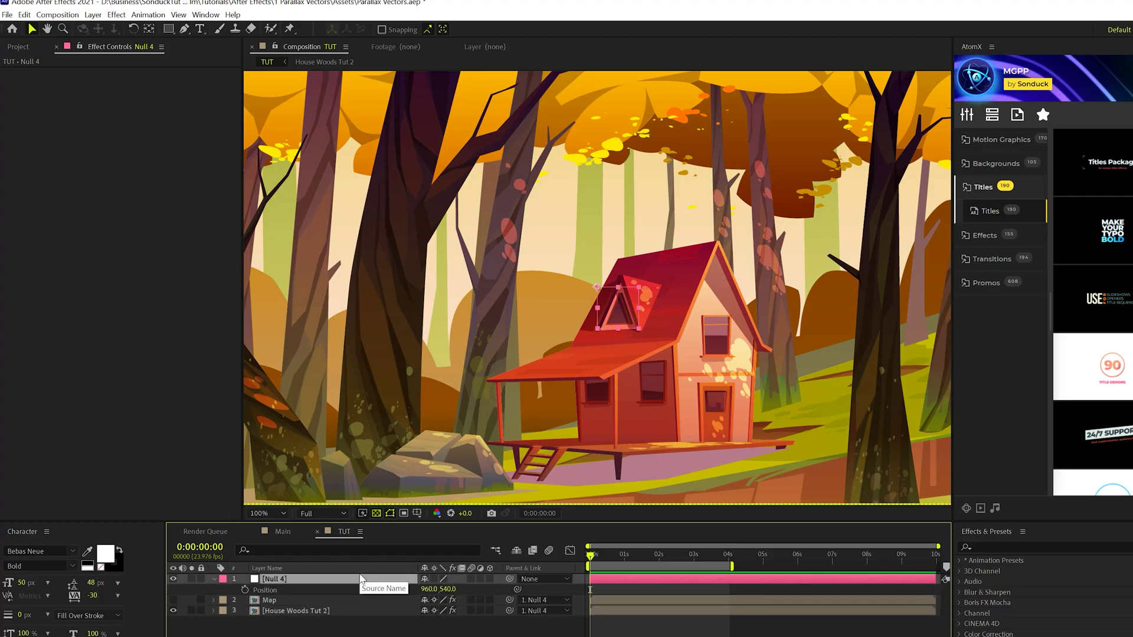
left_click(245, 589)
left_click(245, 600)
key("comma")
left_click_drag(430, 589, 517, 589)
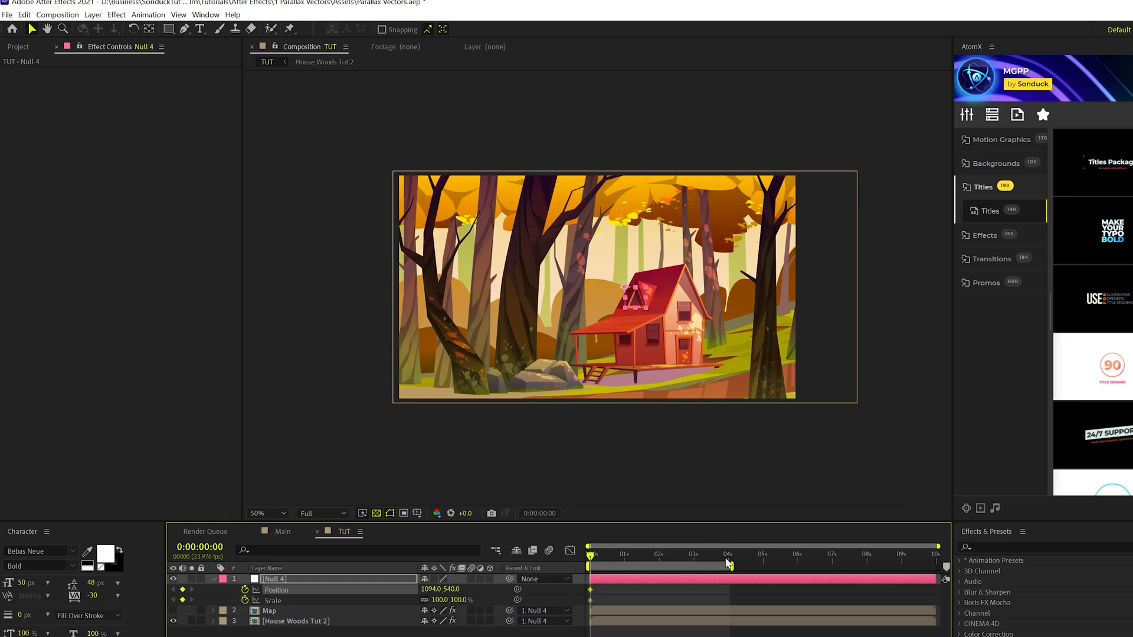
left_click(728, 555)
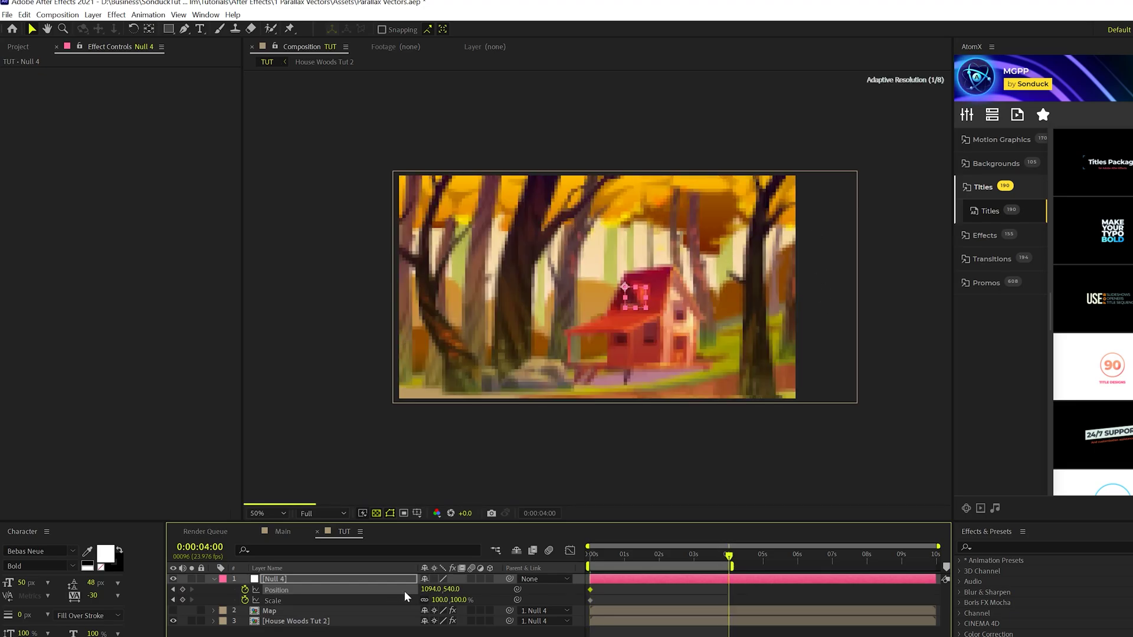
left_click_drag(421, 590, 395, 589)
left_click(437, 601)
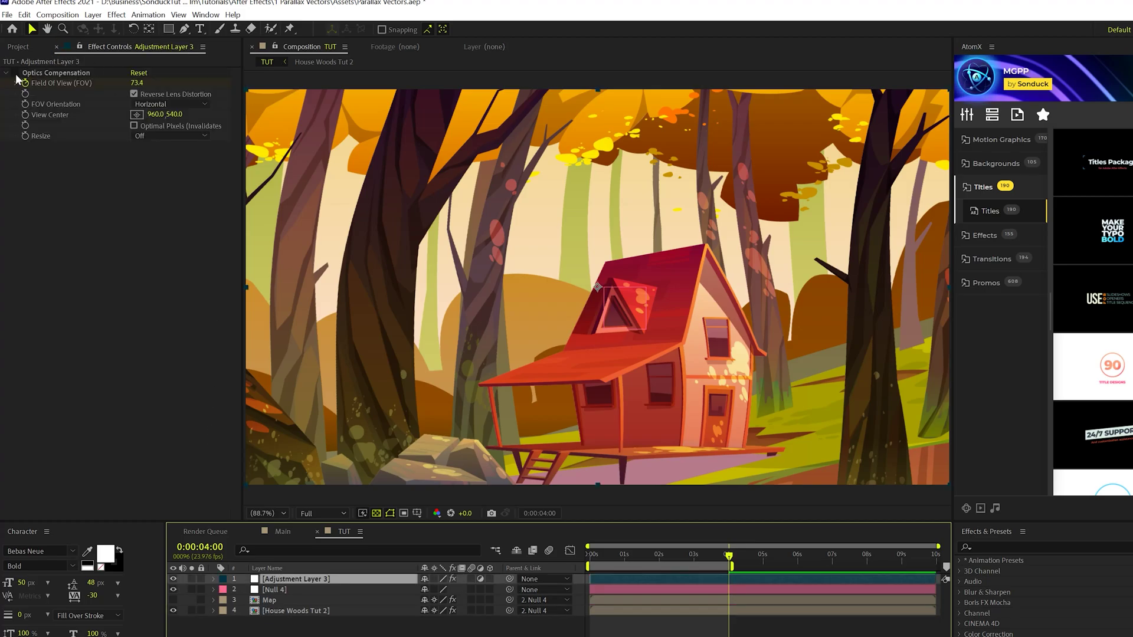
Show Adjustment Layer 3's Optics Compensation FOV keyframes, from 0 at the start to 73.4 at 4s
left_click(16, 72)
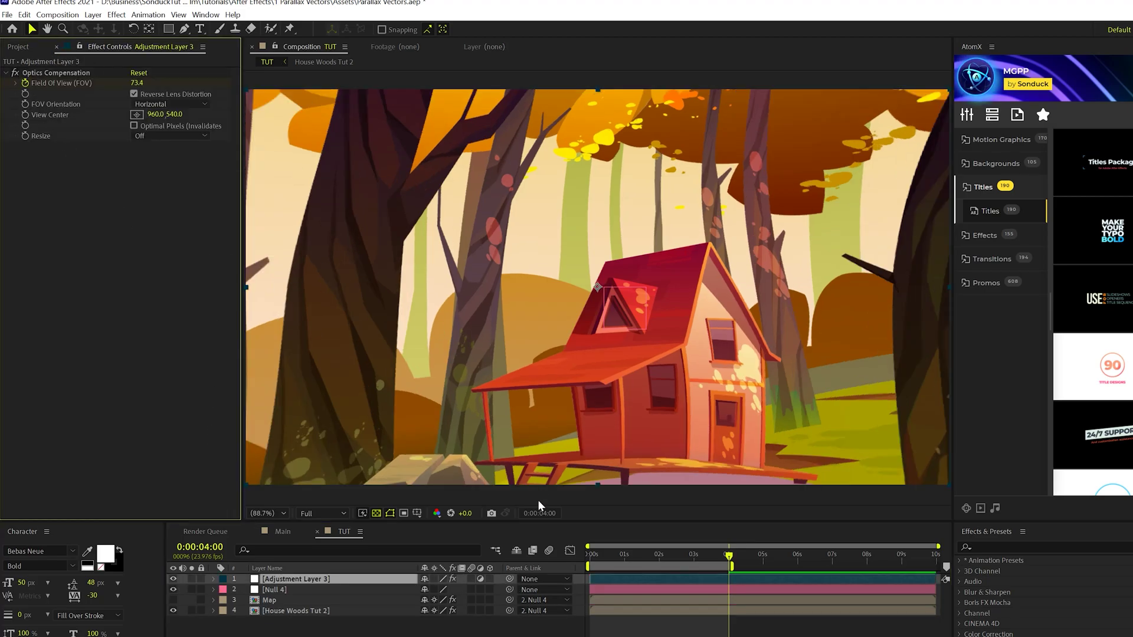
left_click(32, 74)
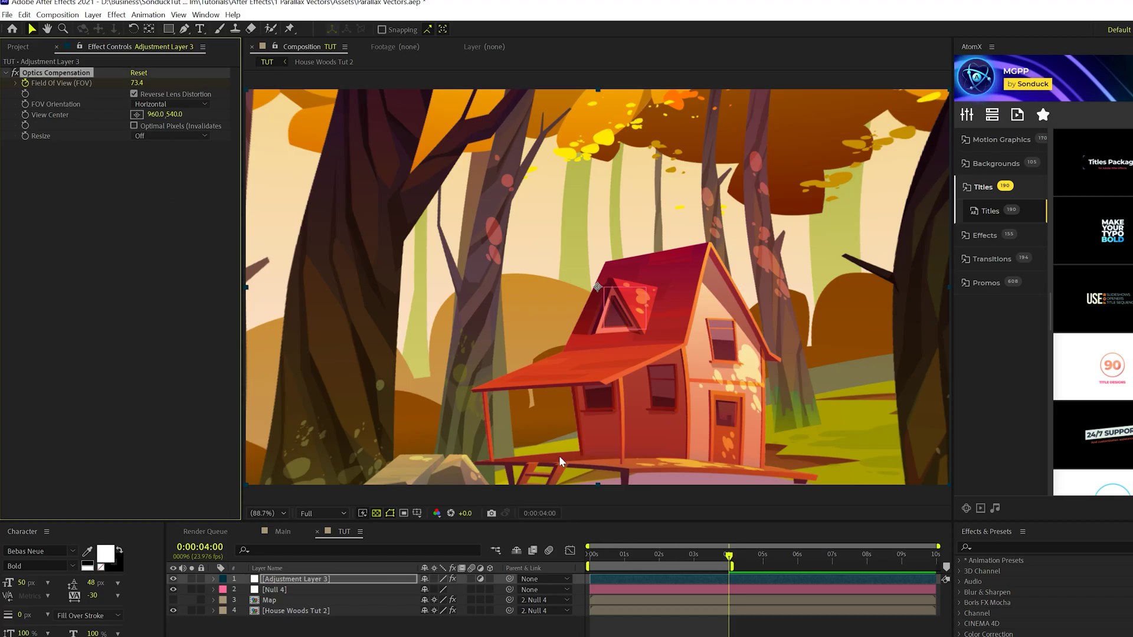
key("u")
left_click_drag(598, 557, 543, 556)
left_click(279, 579)
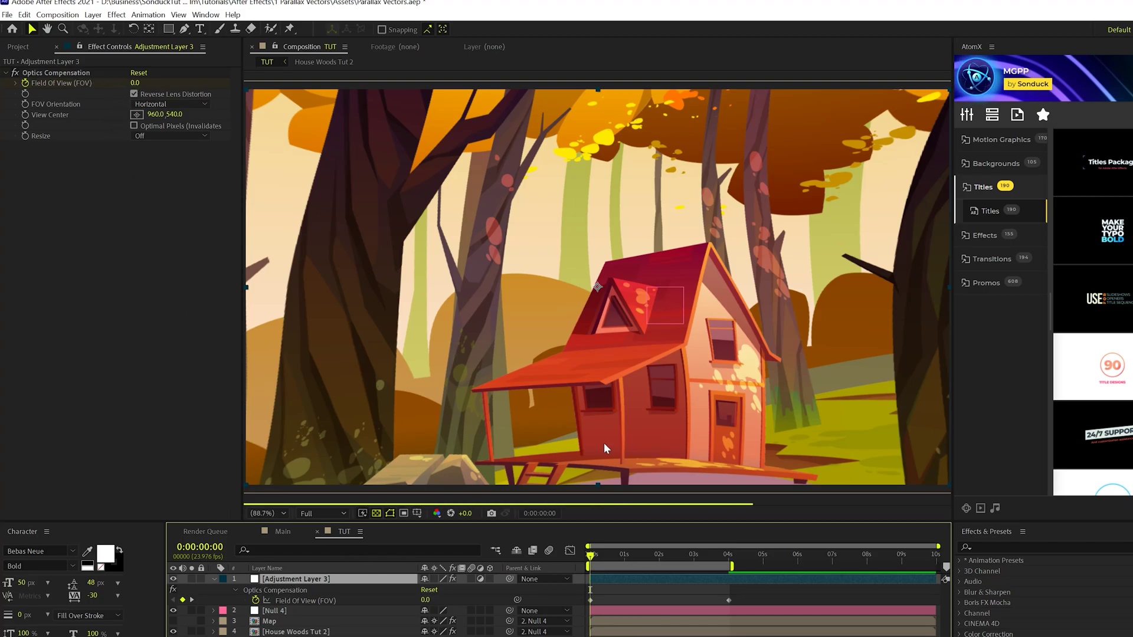
left_click_drag(725, 557, 730, 560)
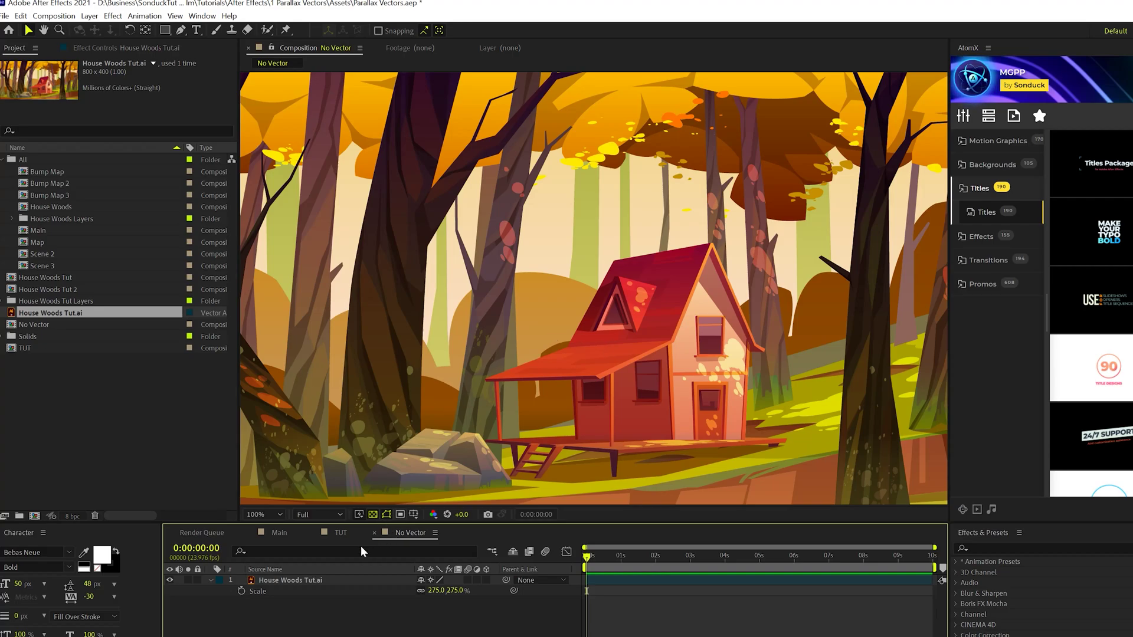
Inspect the TUT depth-map precomp, then select House Woods Tut.ai in No Vector
left_click(347, 534)
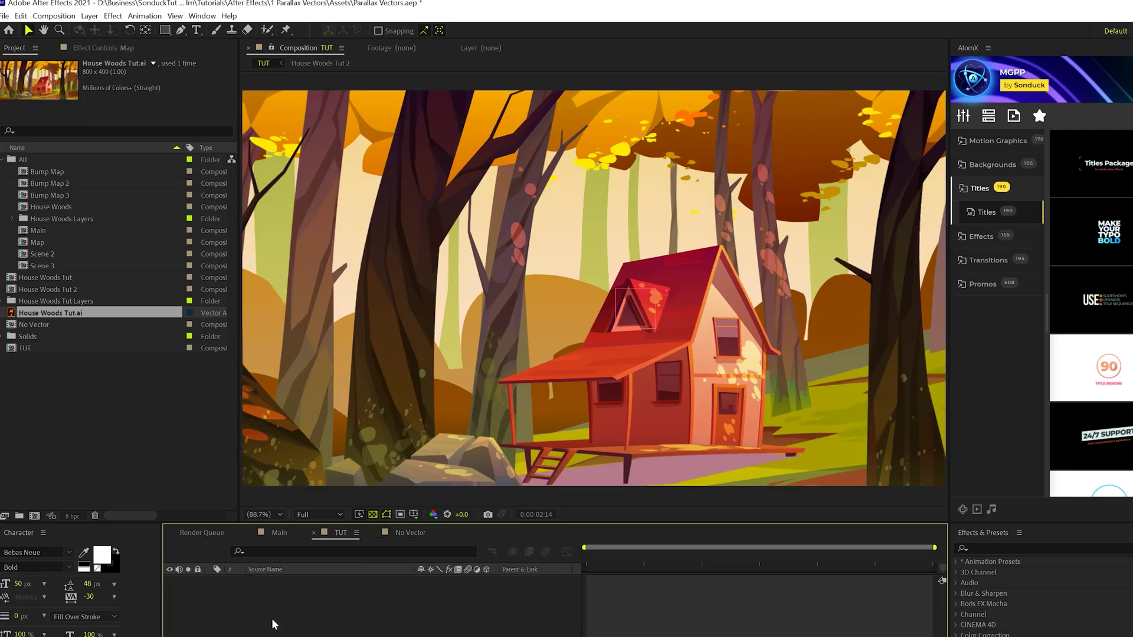
double_click(501, 314)
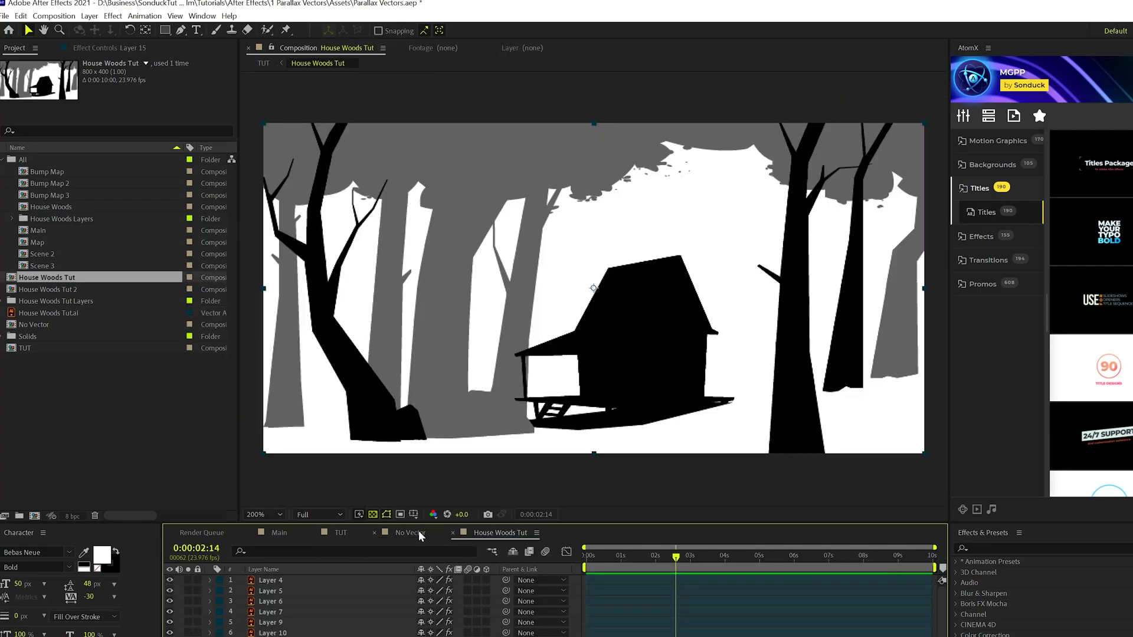
left_click(419, 530)
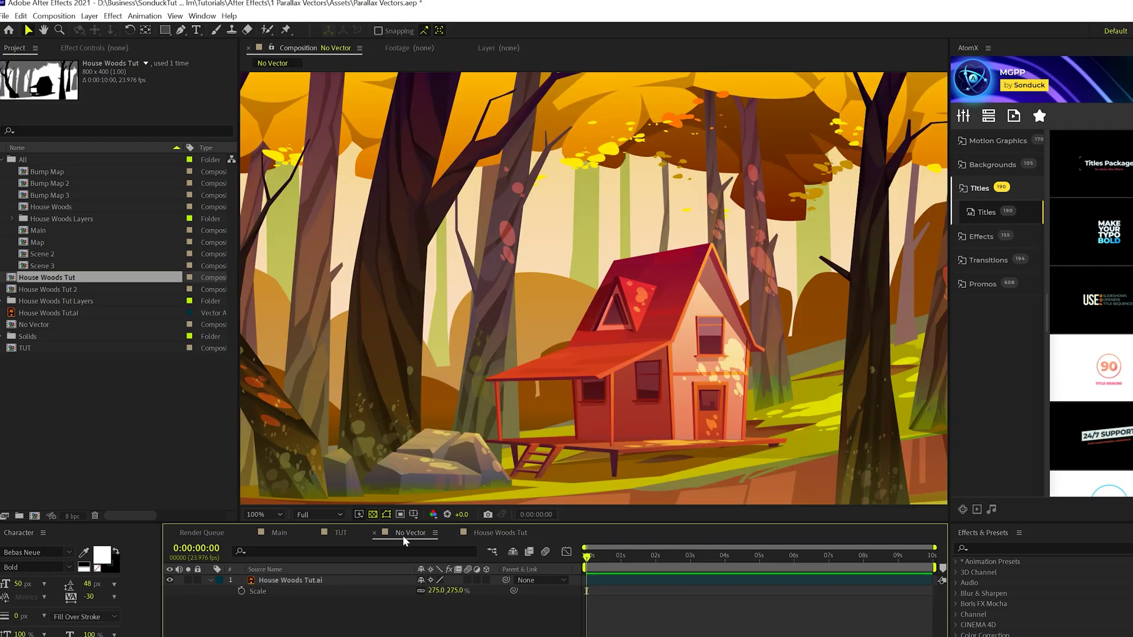
left_click(341, 533)
left_click(418, 536)
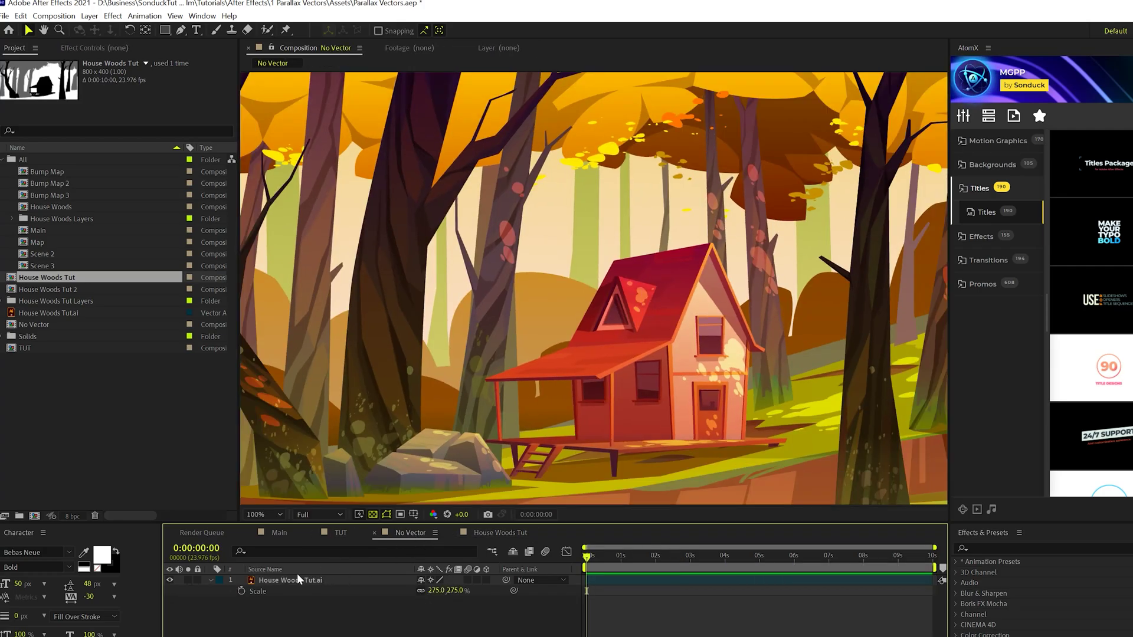
left_click(292, 579)
Start a pen outline of the house along the ground and up its right side
left_click(179, 30)
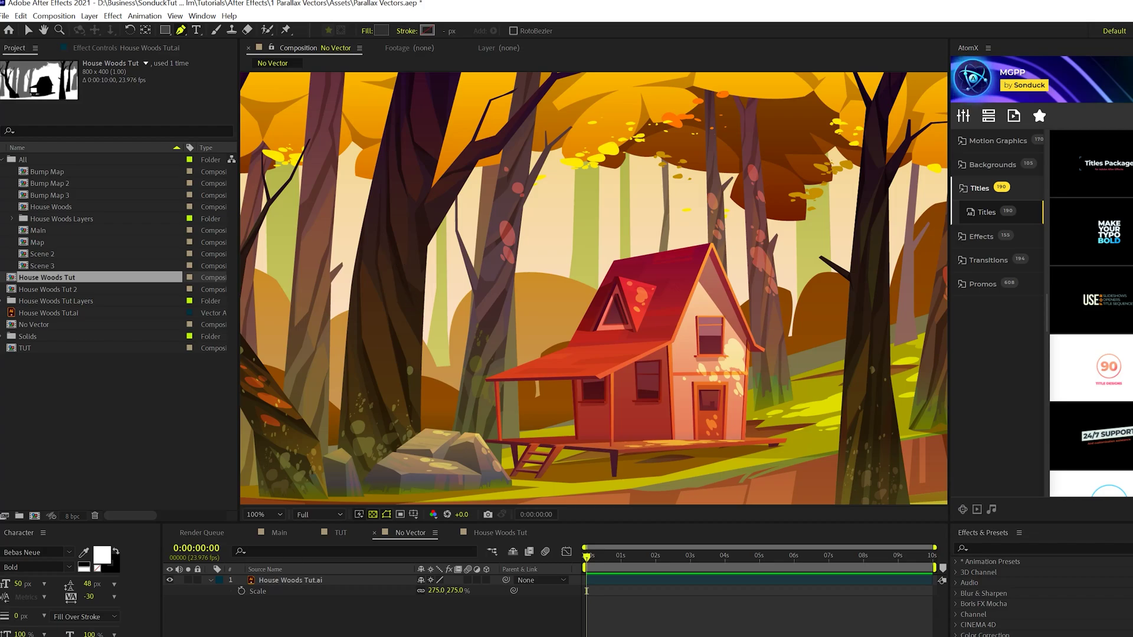
left_click(486, 442)
left_click(525, 479)
left_click(641, 472)
left_click_drag(726, 451, 746, 451)
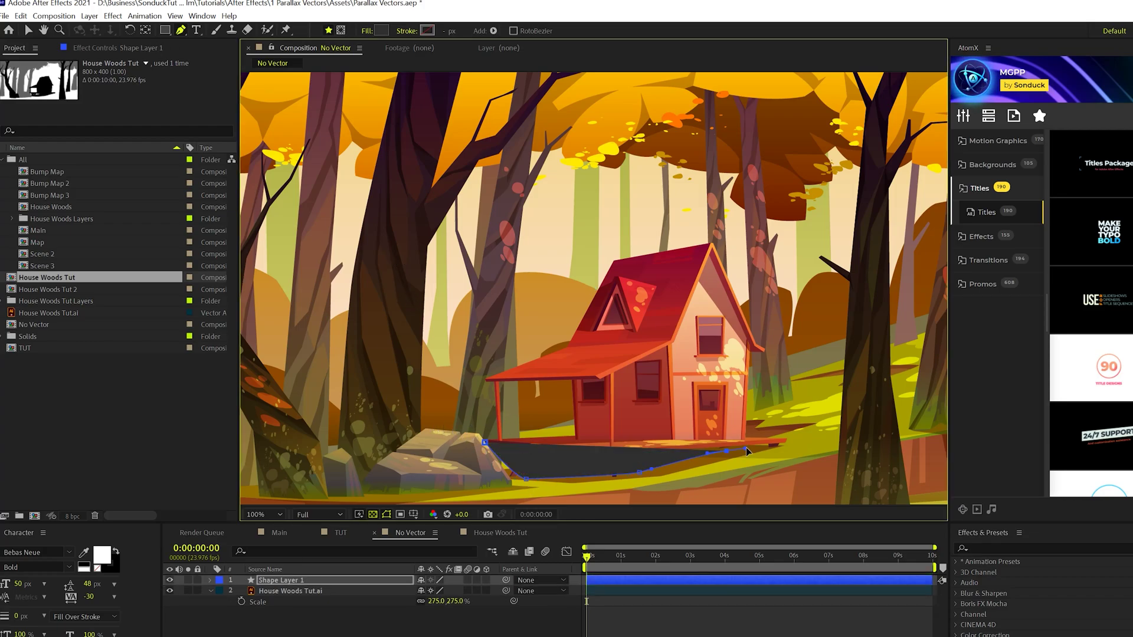
left_click(746, 401)
left_click(747, 379)
left_click(764, 350)
Continue the house outline across the roof, down the left side and porch, closing the shape
left_click(731, 287)
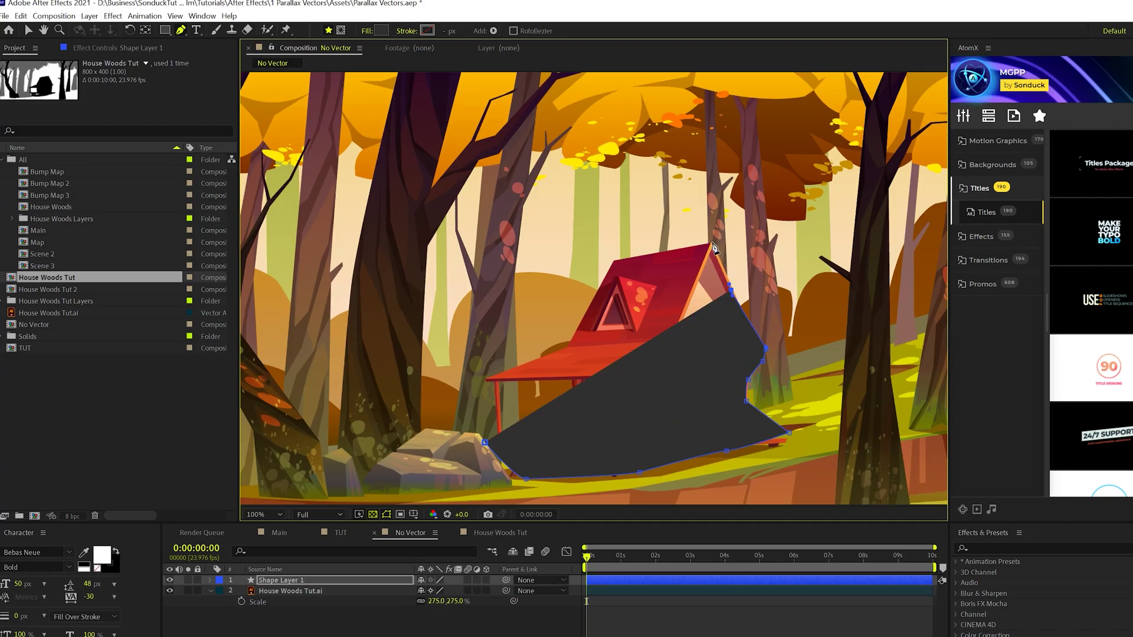
left_click(608, 258)
left_click(593, 281)
left_click(556, 352)
left_click(510, 369)
left_click(475, 386)
left_click(493, 420)
left_click(485, 442)
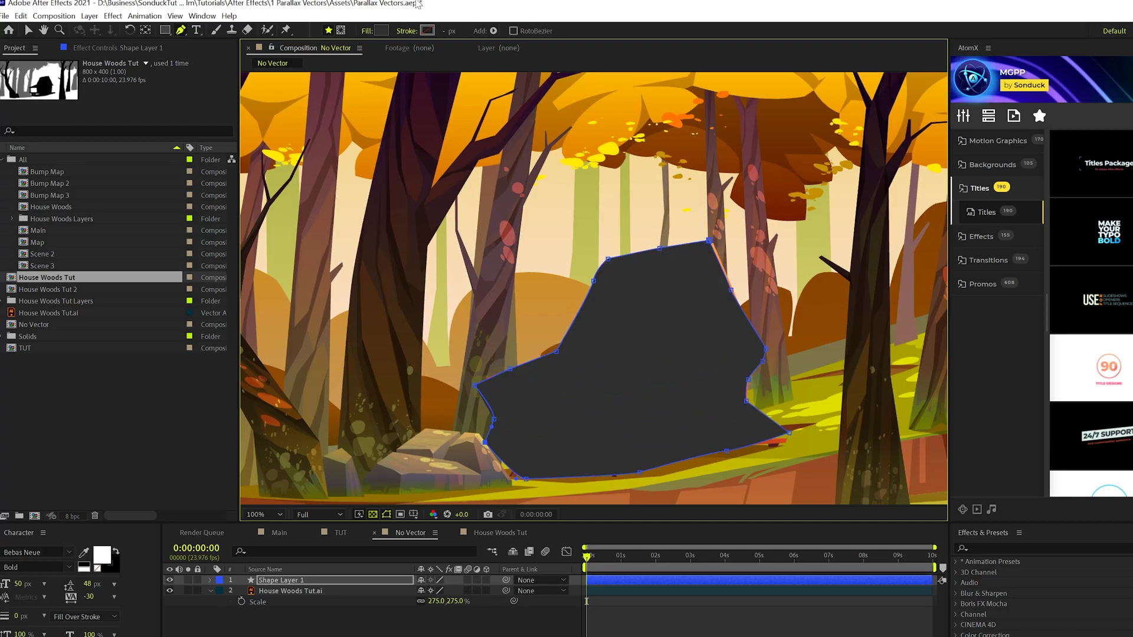
Fill the house shape with black (000000)
left_click(380, 30)
type("000000")
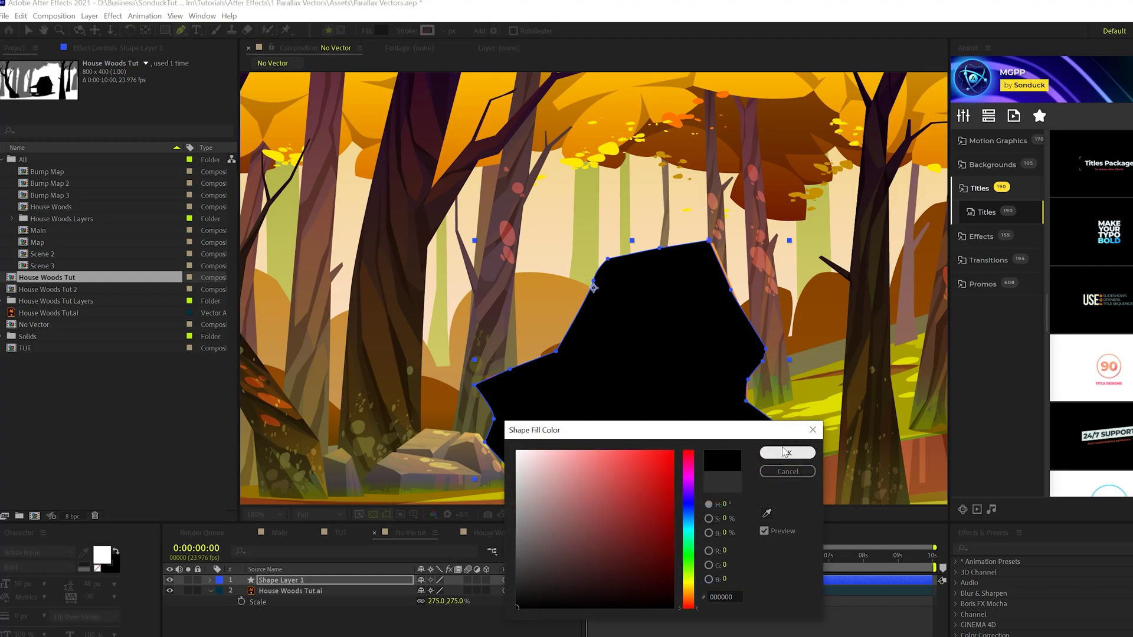
key("Return")
Create a new white solid layer via Layer > New > Solid
left_click(89, 16)
mouse_move(118, 24)
left_click(289, 37)
left_click(795, 331)
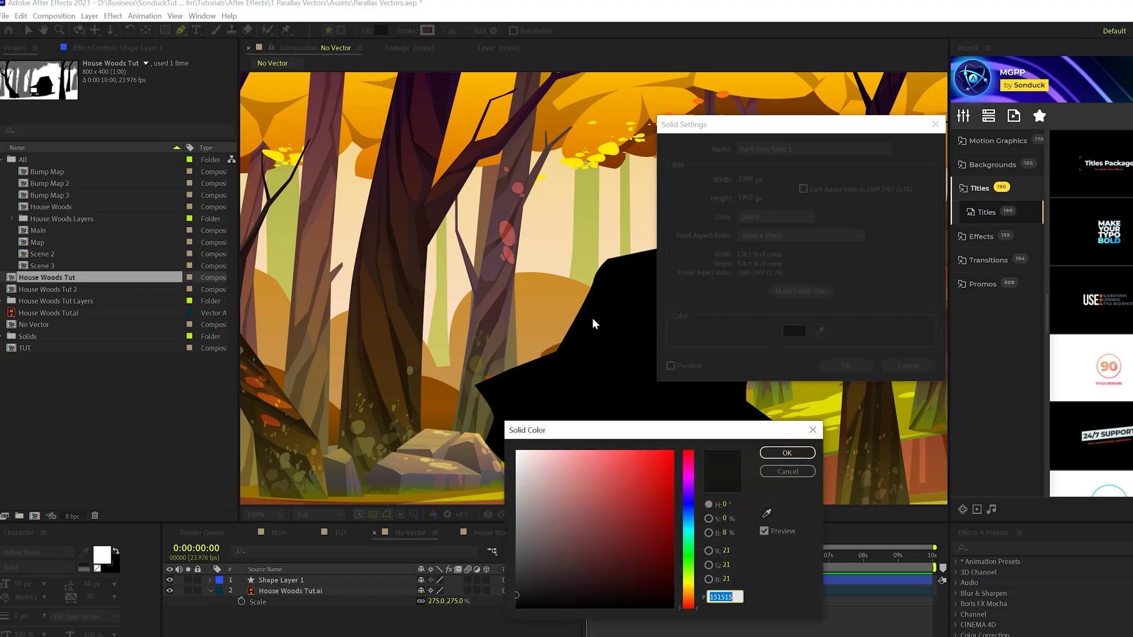
left_click(787, 452)
key("Return")
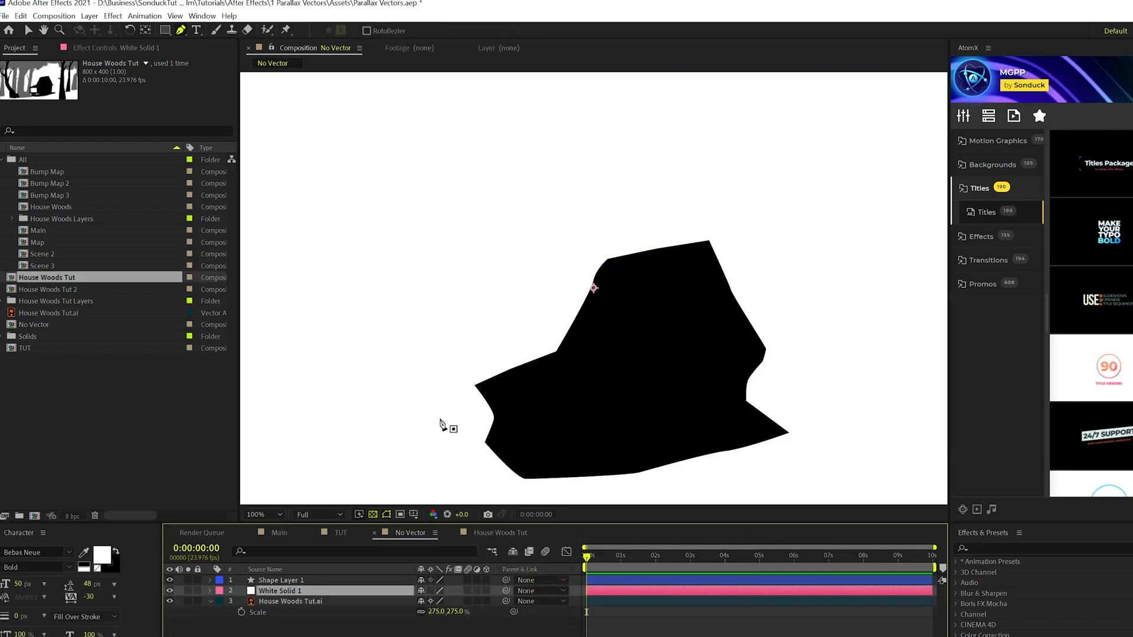
scroll(552, 344, "down", 2)
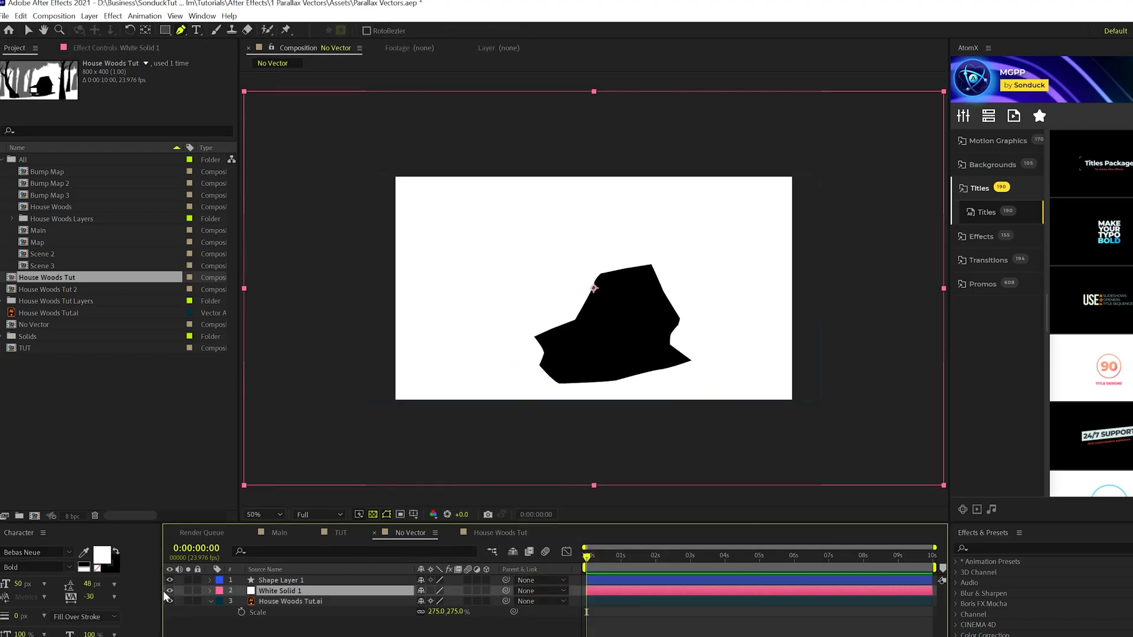
Hide the house shape and solid, then pen-trace the large left foreground tree as a closed shape
left_click_drag(169, 580, 169, 591)
left_click(552, 385)
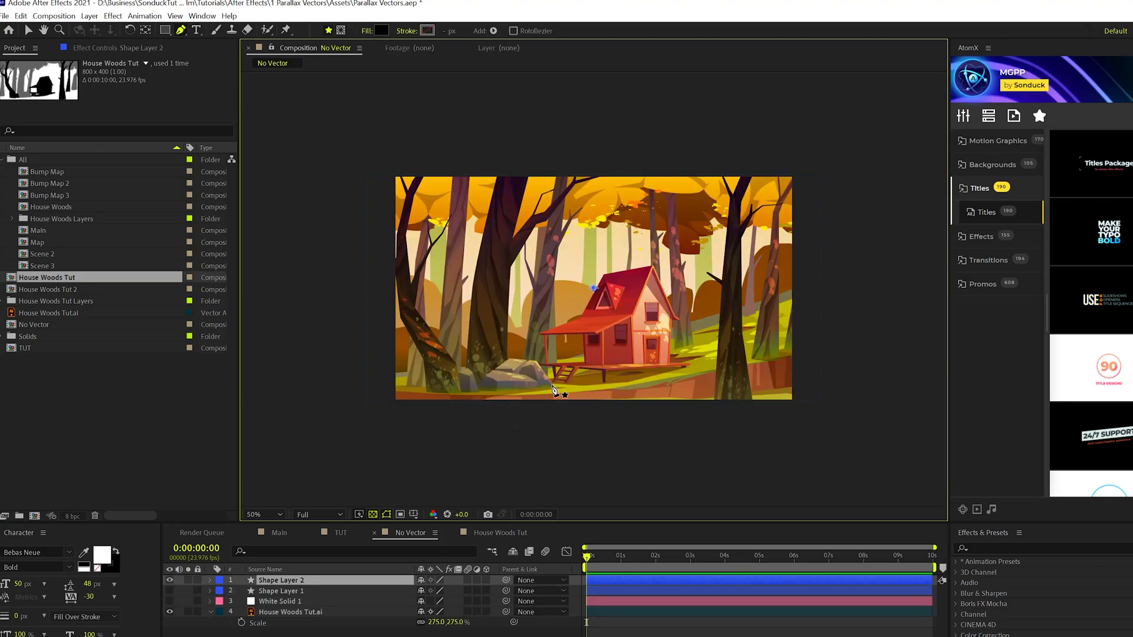
left_click(455, 395)
left_click(427, 391)
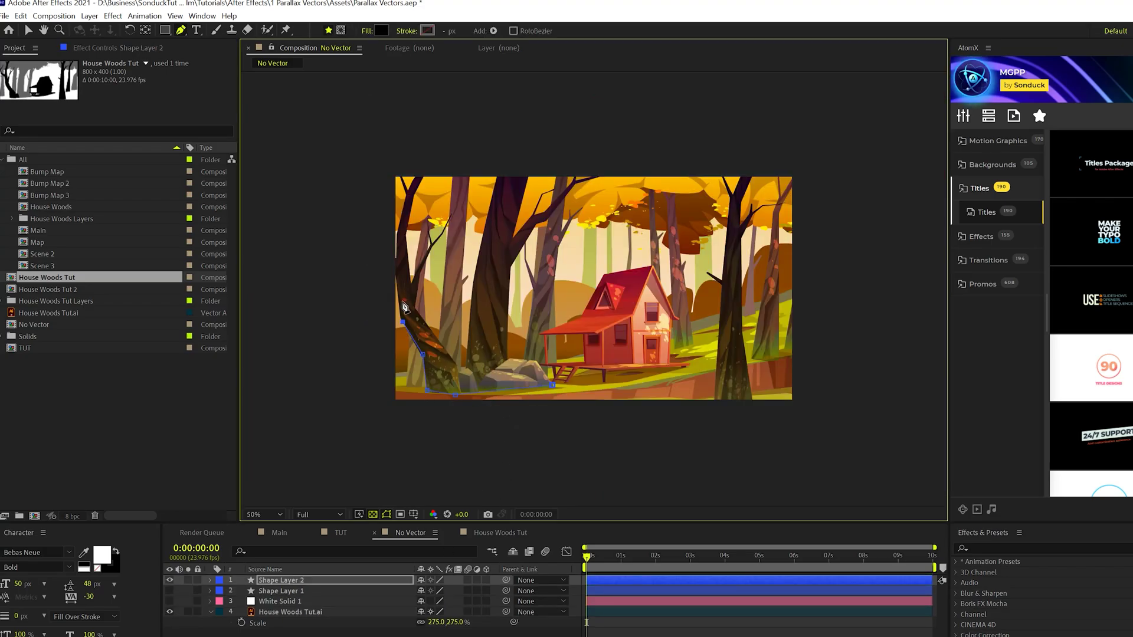
left_click(411, 180)
left_click(421, 168)
left_click(502, 157)
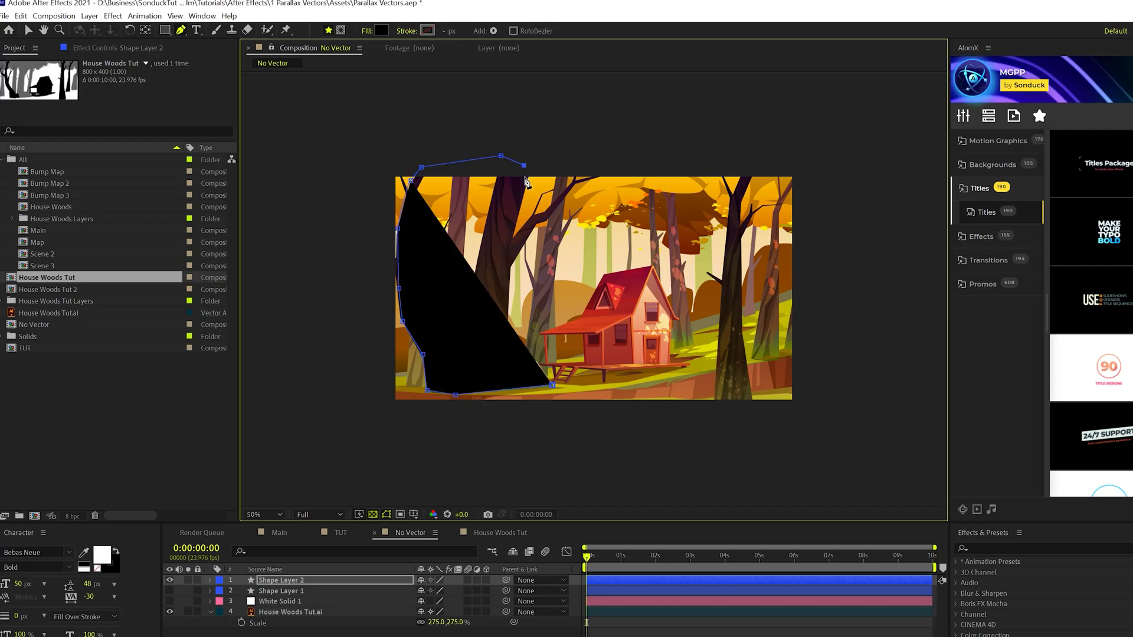
left_click(506, 283)
left_click(506, 312)
left_click(506, 340)
left_click(506, 363)
left_click(553, 385)
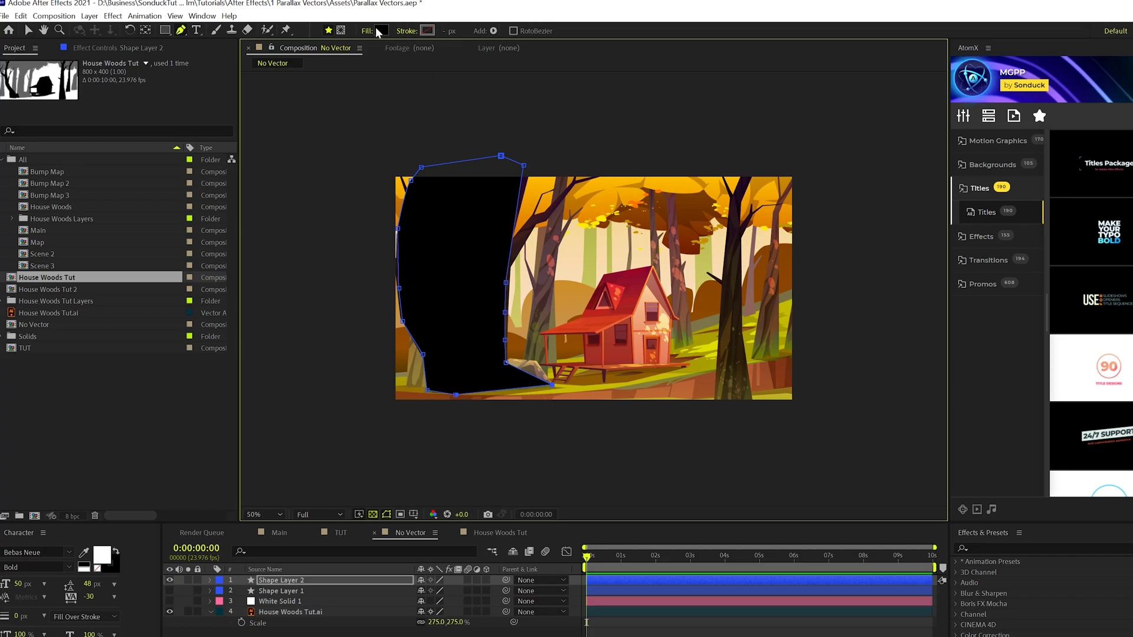
Unhide the house shape and white solid, zoom to 100%, and select both shape layers
left_click_drag(170, 591, 169, 602)
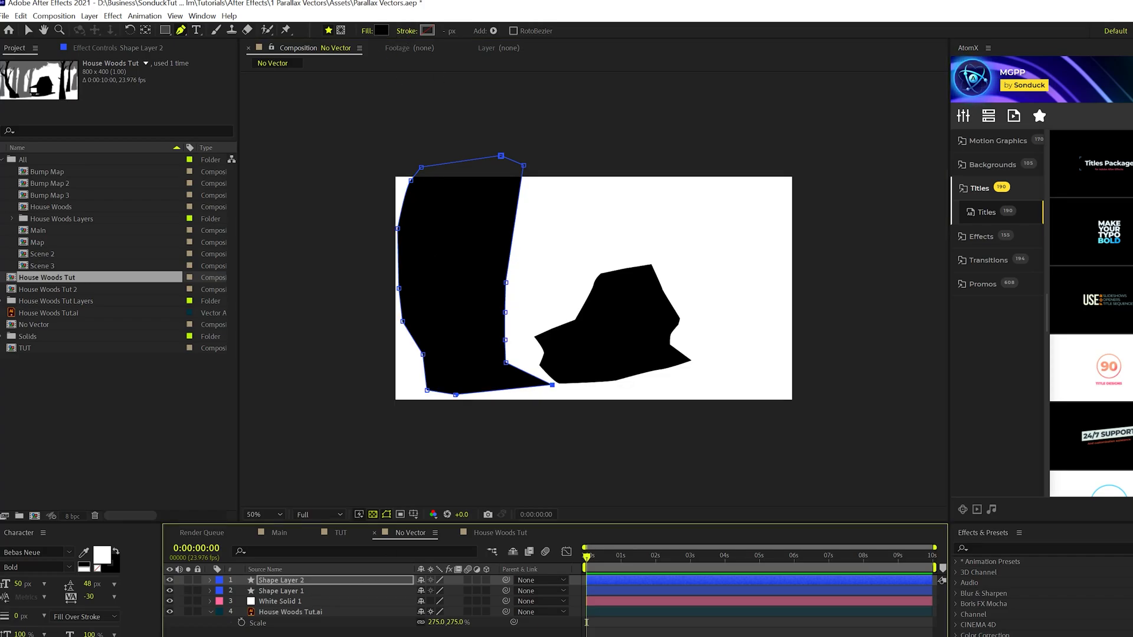
key("period")
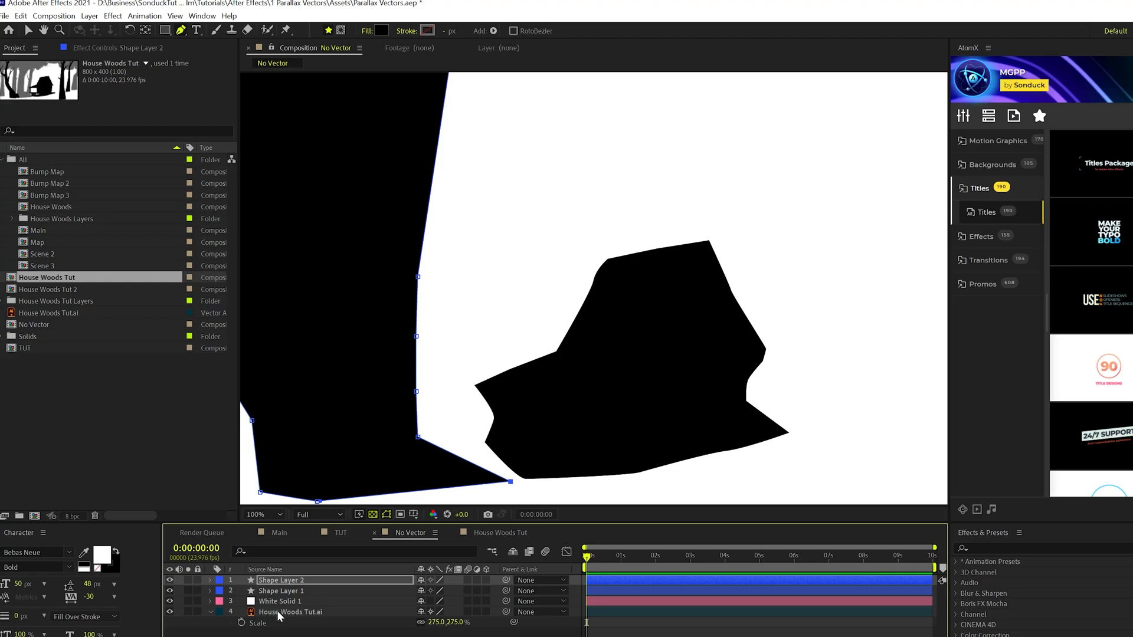
left_click(298, 591, "ctrl")
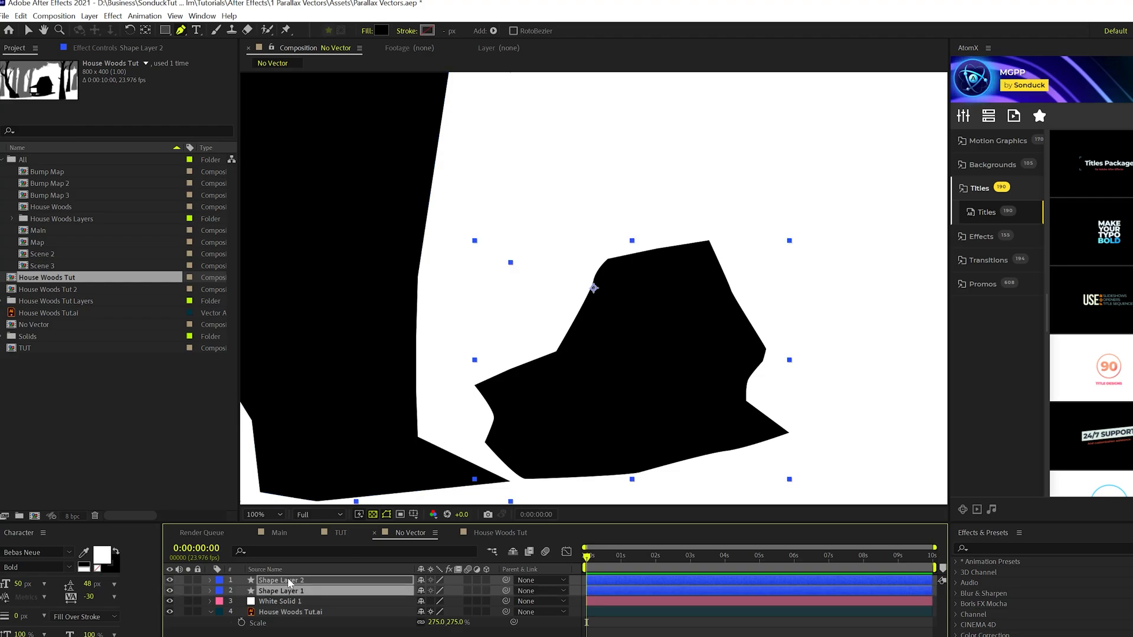
Pre-compose the shape layers into Pre-comp 1 and give it a 600 Gaussian Blur
key("ctrl+shift+c")
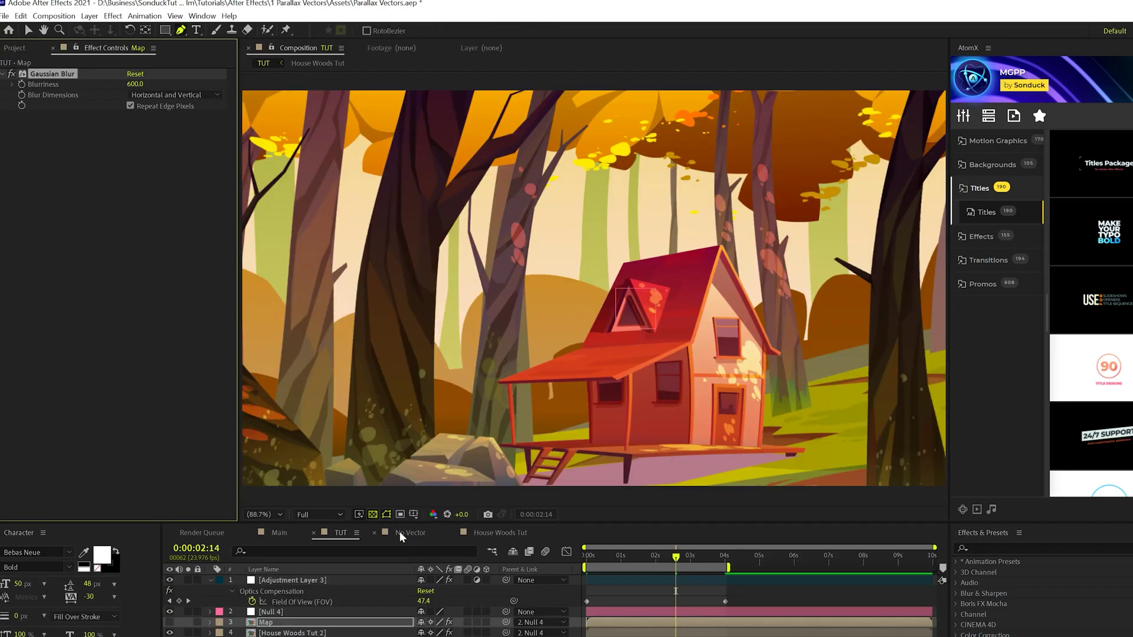
left_click(399, 531)
left_click(278, 581)
key("ctrl+v")
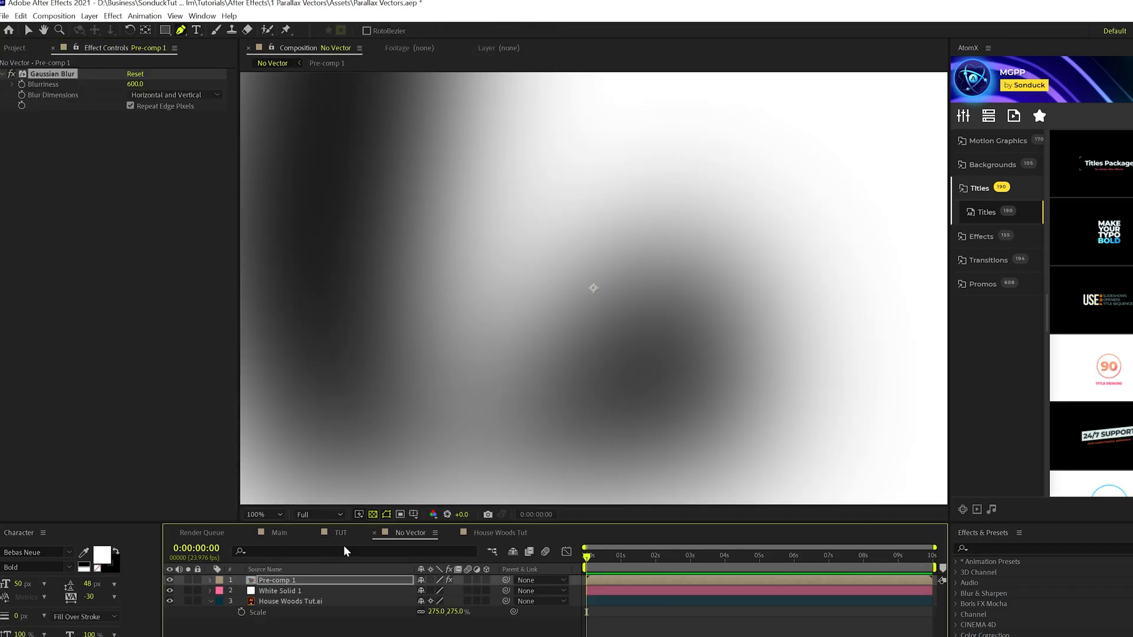
Copy TUT's Displacement Map effect for reuse and hide the blurred depth pre-comp in No Vector
left_click(340, 532)
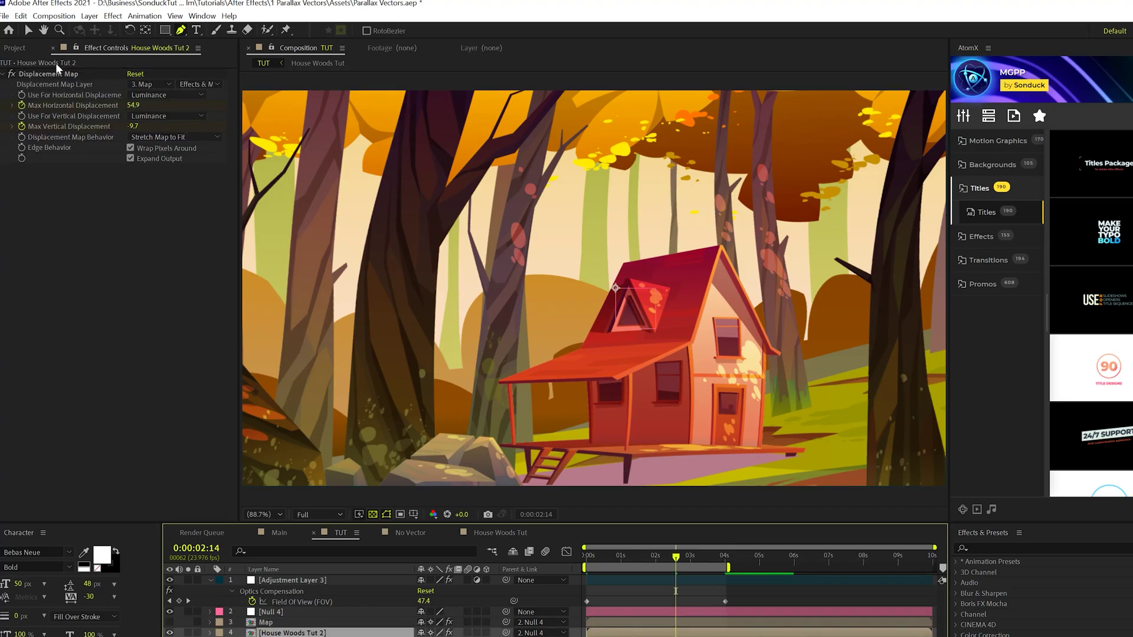
left_click(57, 74)
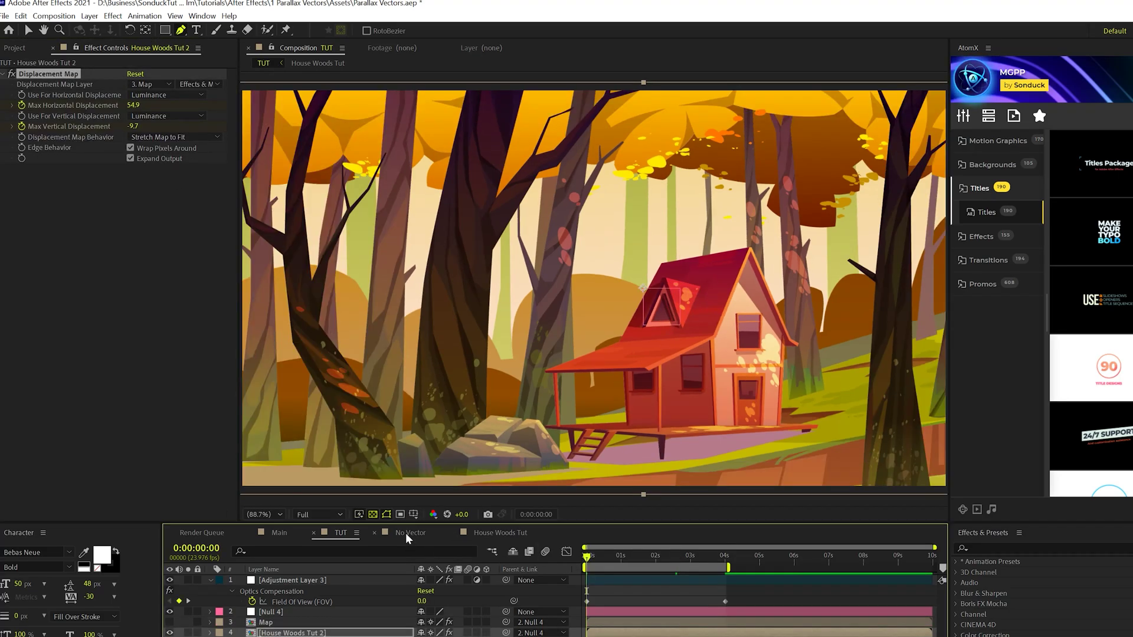
left_click(406, 533)
left_click(170, 580)
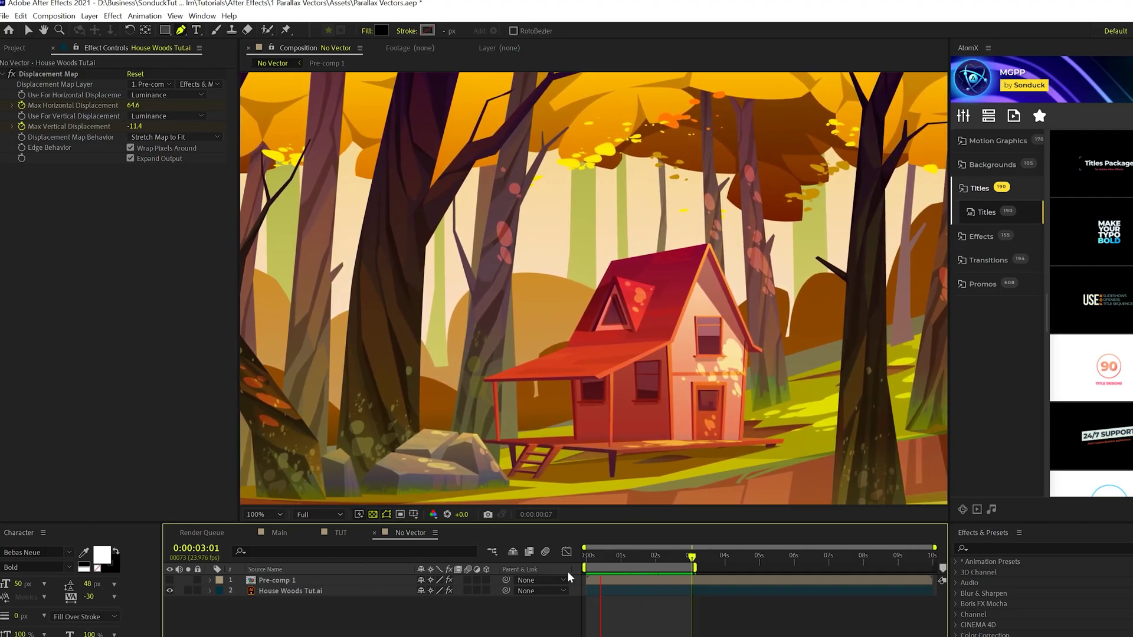
Open TUT's Map precomp to view the depth map, close that view, and return to TUT
left_click(339, 533)
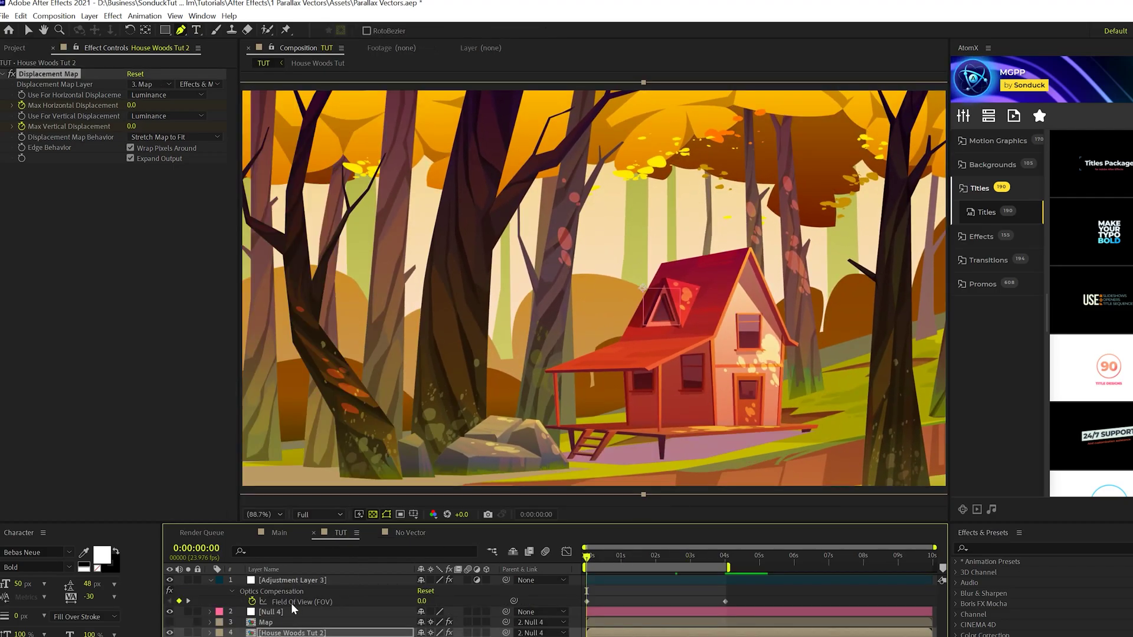
double_click(268, 623)
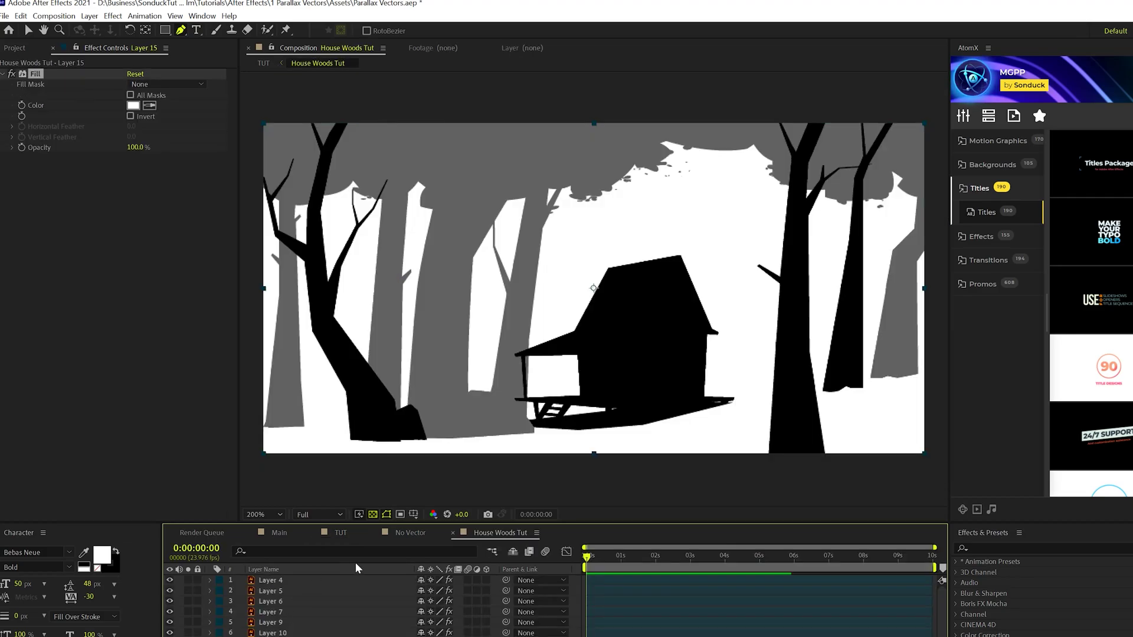
left_click(453, 532)
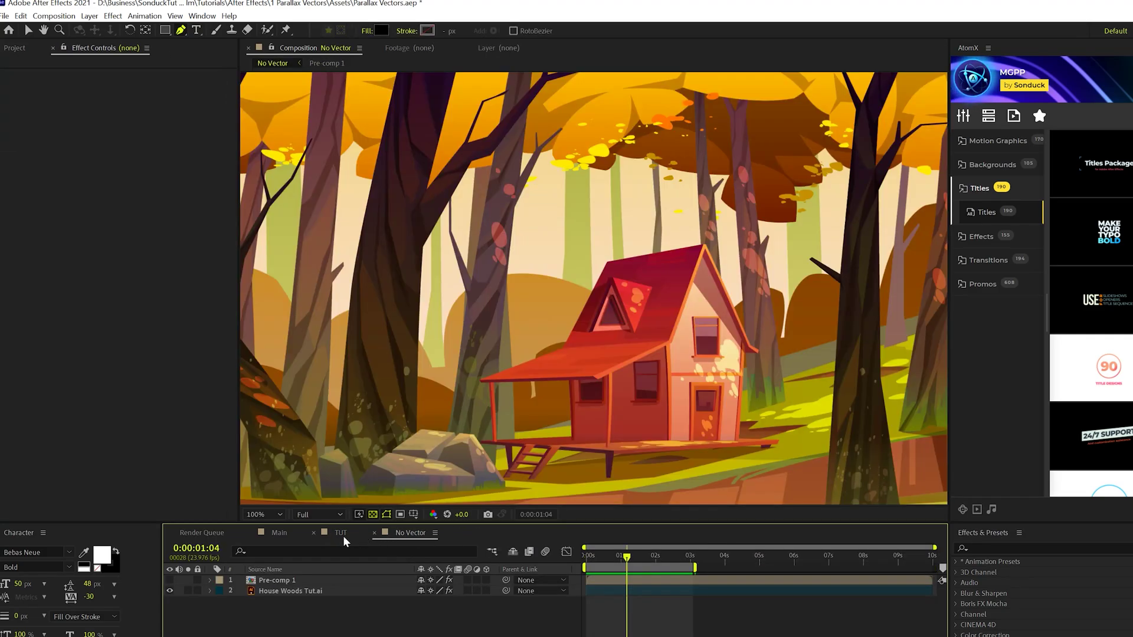
left_click(343, 533)
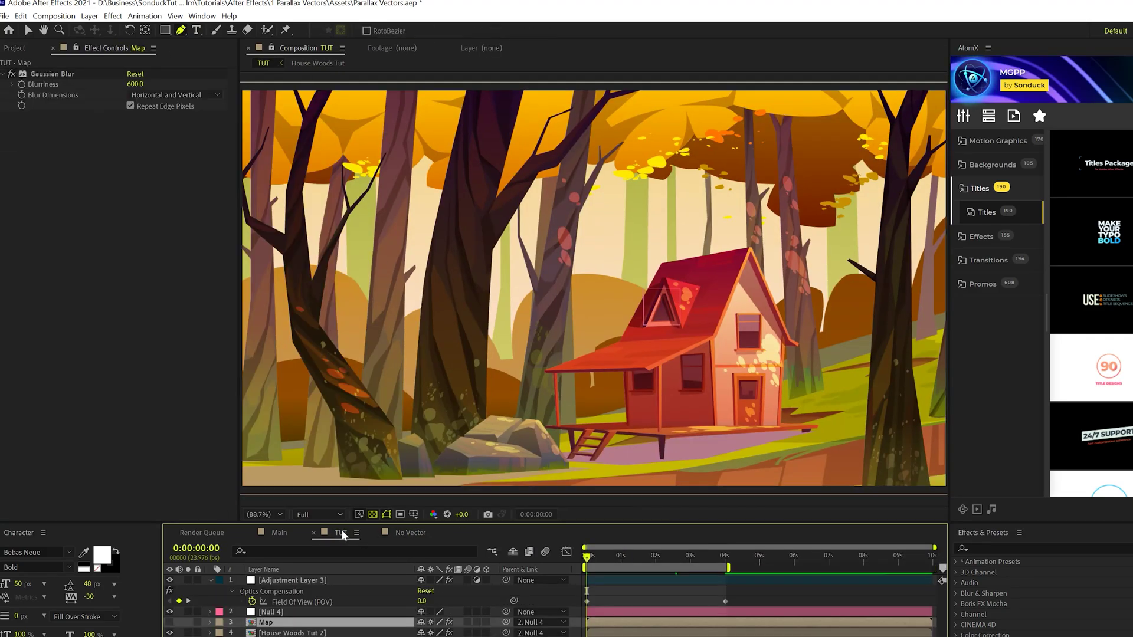